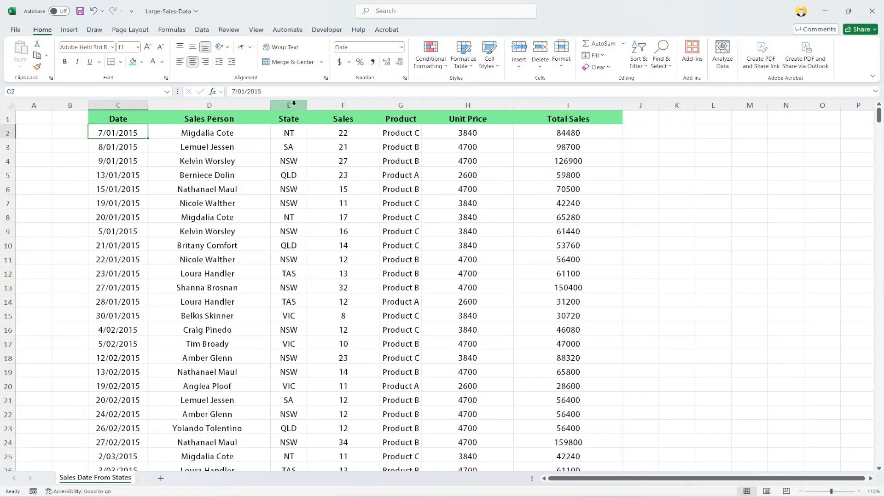
Move the whole State column to the end of the table, directly after Total Sales, shifting the other columns over
left_click(293, 103)
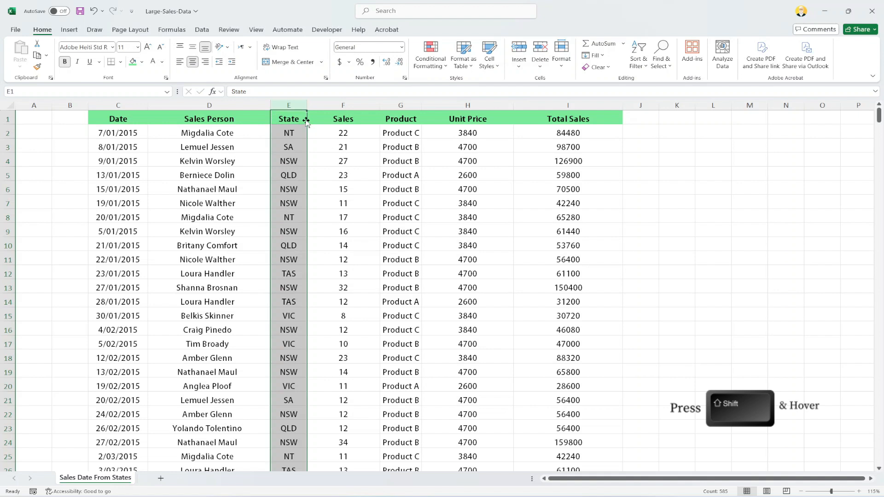
left_click_drag(306, 120, 619, 137)
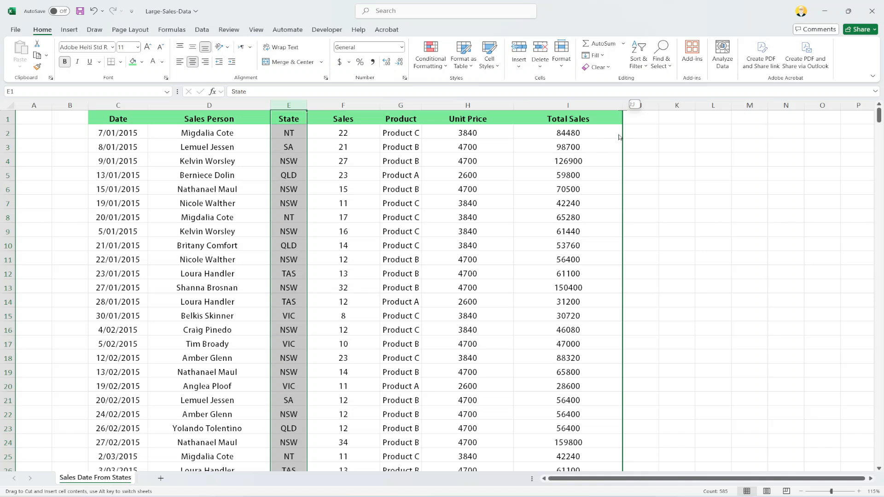
left_click_drag(619, 136, 619, 132)
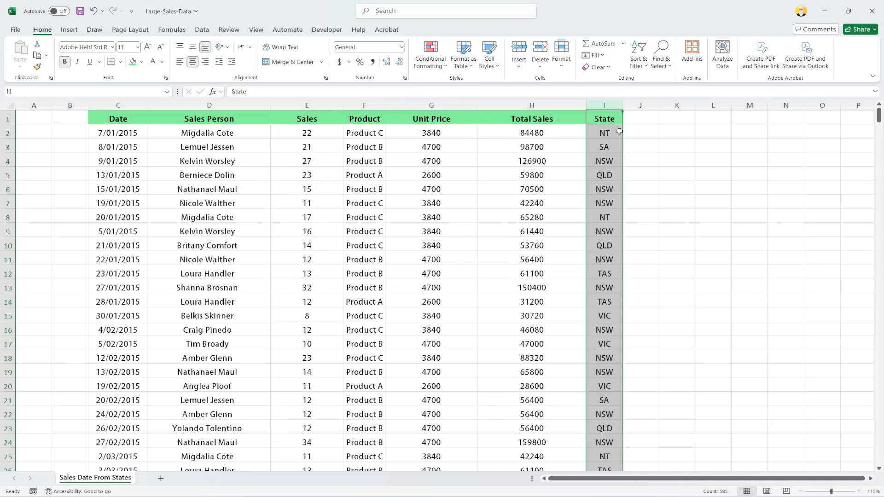
Move the whole of row 2 down the table and insert it directly below the 4/02/2015 record in row 16
left_click(7, 133)
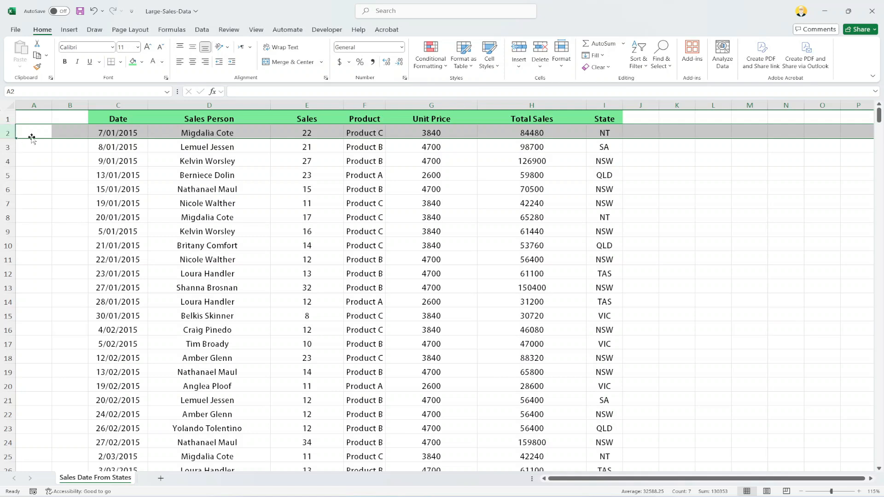
left_click_drag(32, 138, 39, 336)
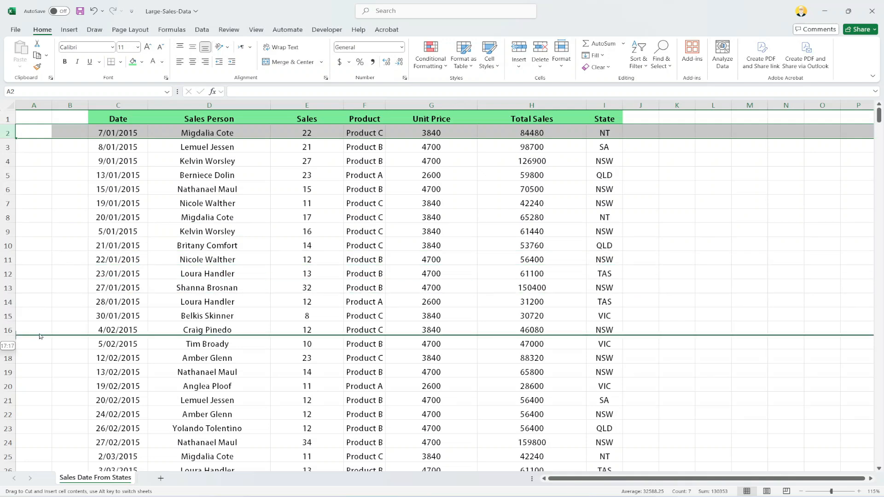
left_click_drag(39, 337, 39, 332)
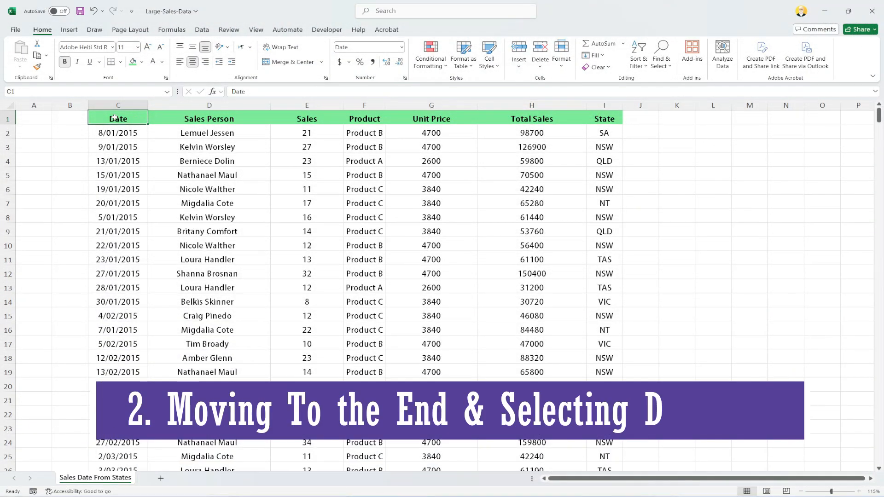
From the Date header, jump to the column's last record and back, and to the State header and back
double_click(142, 122)
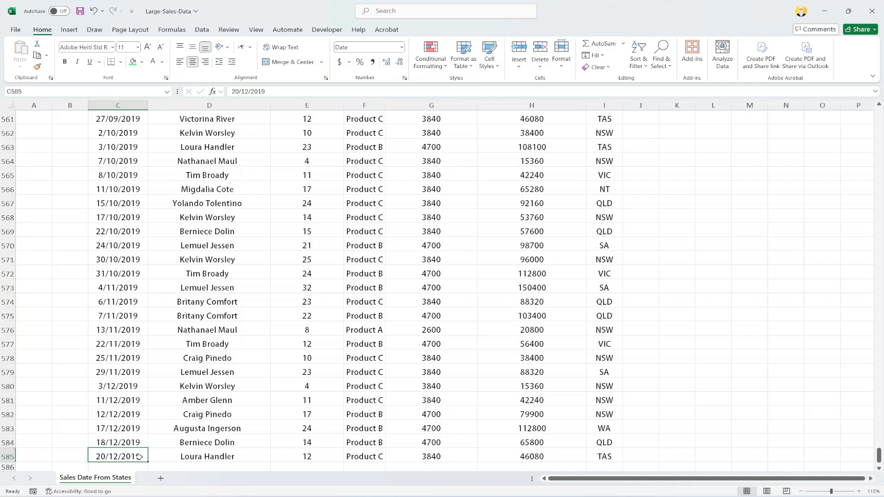
key("ctrl+Up")
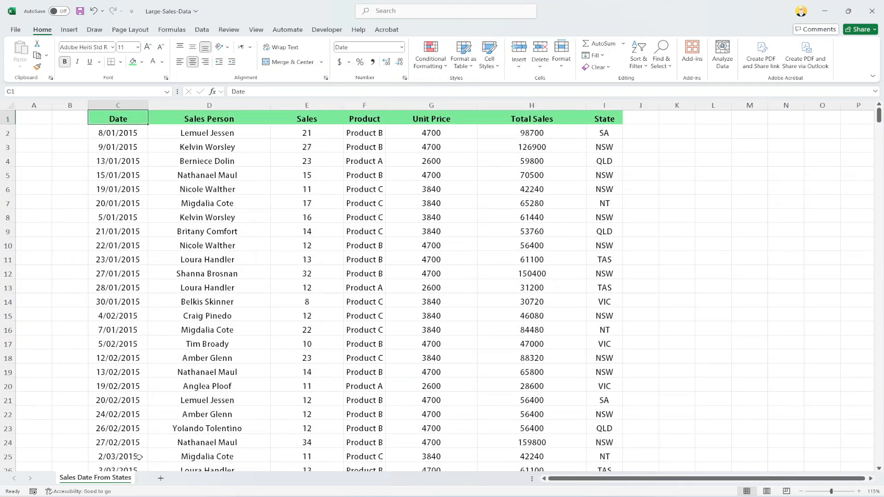
key("ctrl+Right")
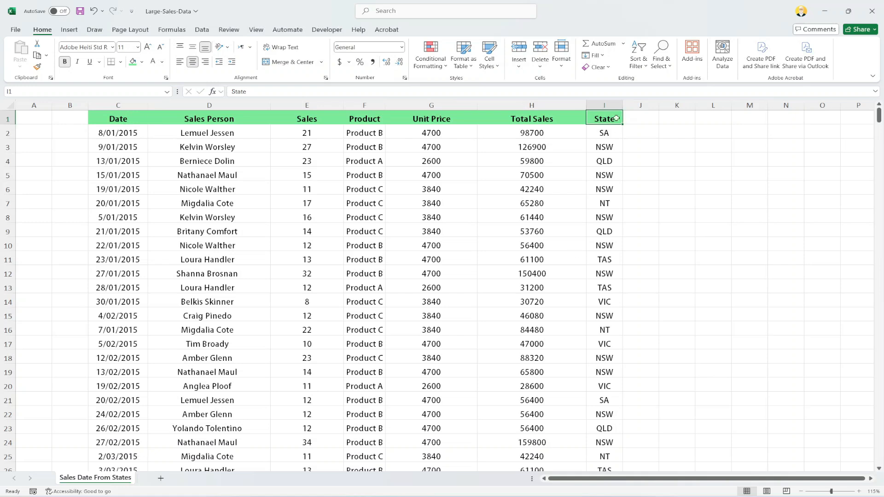
key("ctrl+Left")
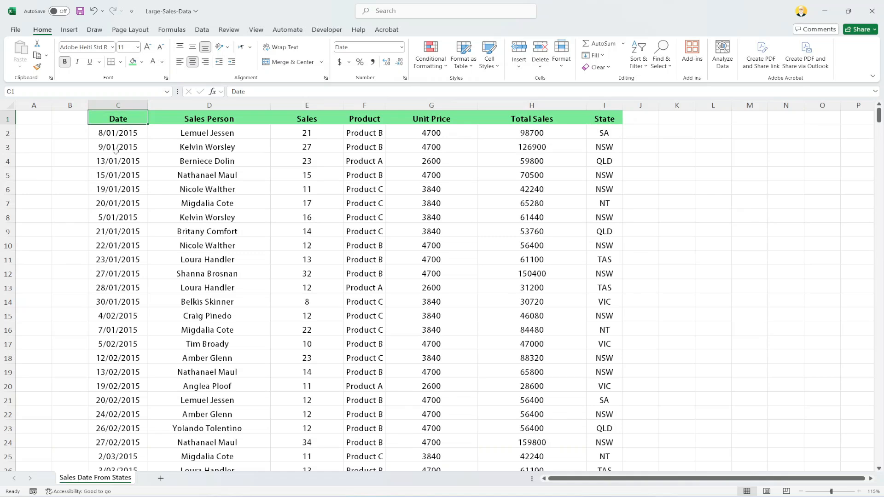
Select the Date and Sales Person cells from row 5 down to the last record in row 585
left_click(161, 244)
left_click_drag(108, 177, 202, 180)
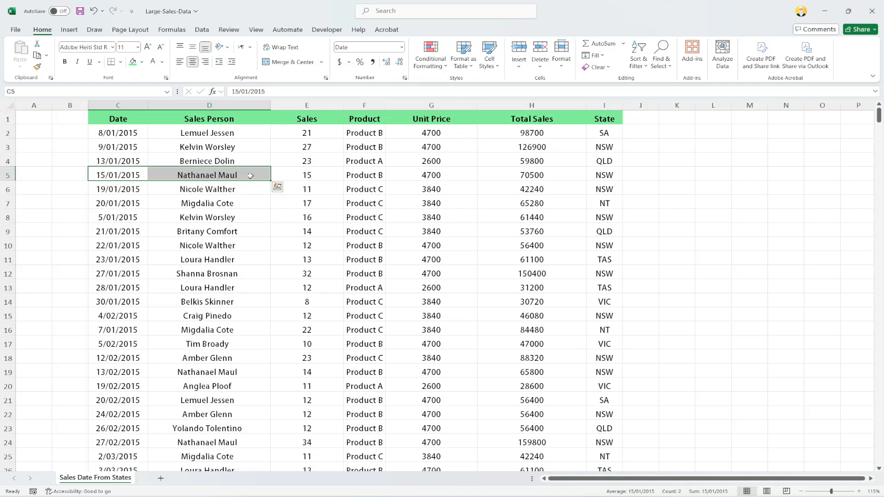
left_click_drag(122, 177, 201, 439)
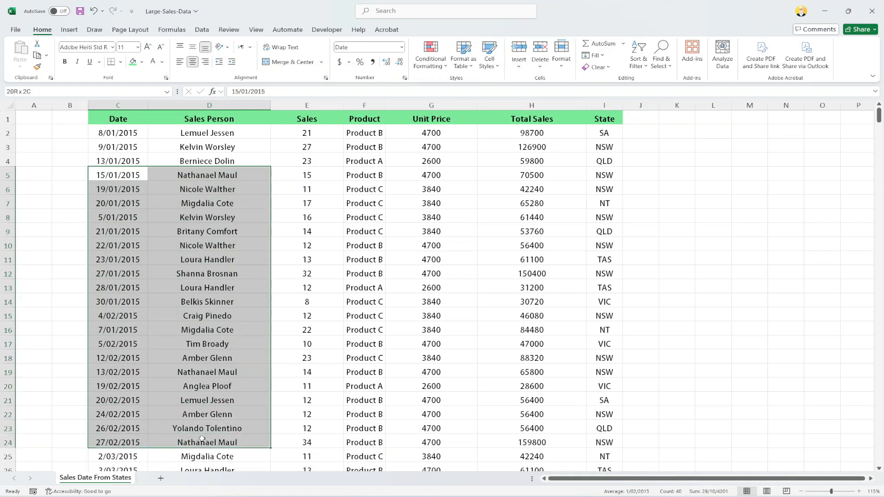
left_click_drag(201, 439, 218, 174)
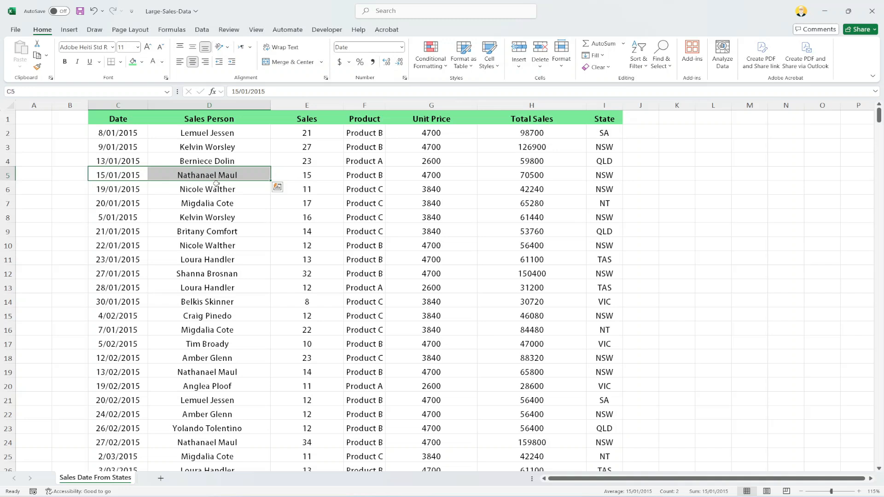
key("ctrl+shift+Down")
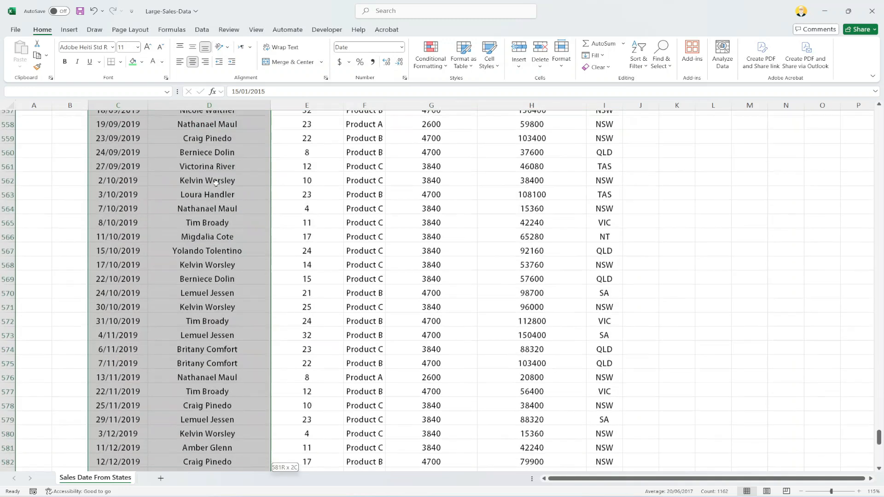
left_click_drag(879, 456, 880, 110)
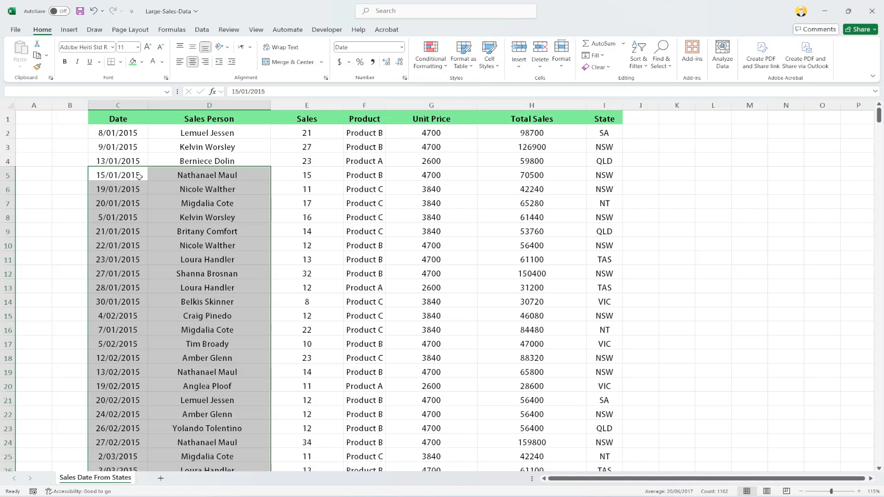
Extend the selection by three columns to include Sales, Product and Unit Price
key("shift+Right")
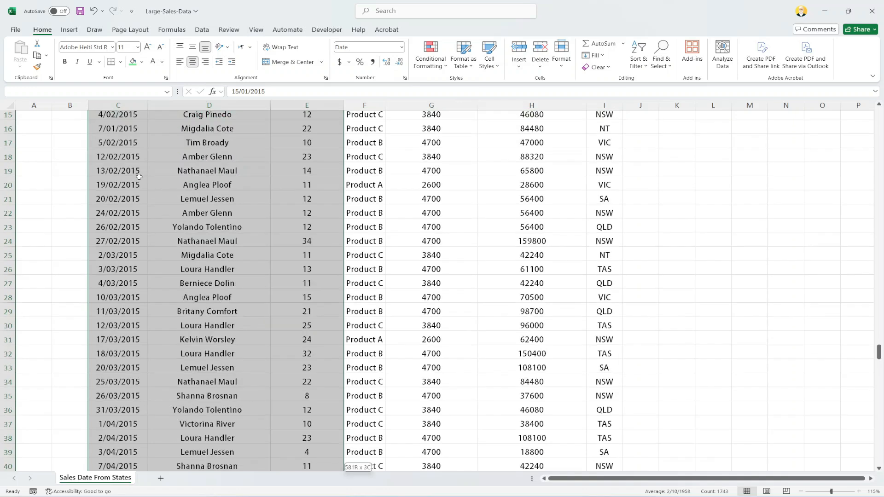
key("shift+Right")
key("shift+Right")
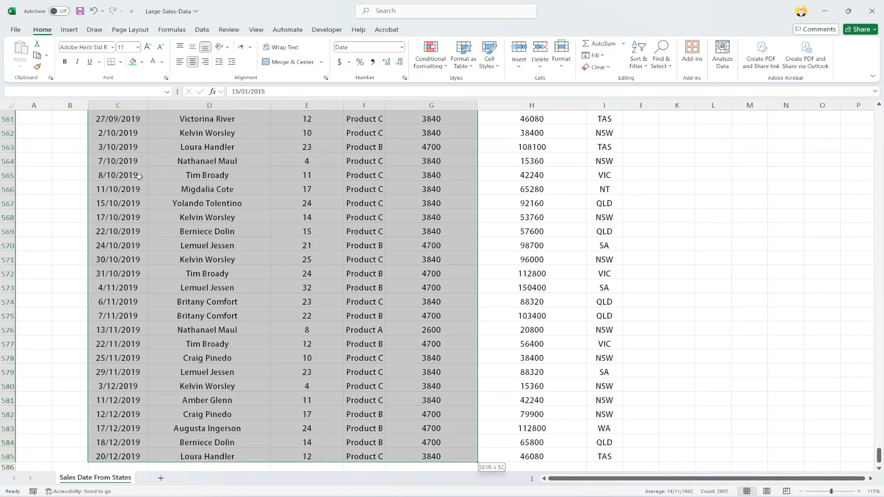
left_click_drag(879, 456, 878, 113)
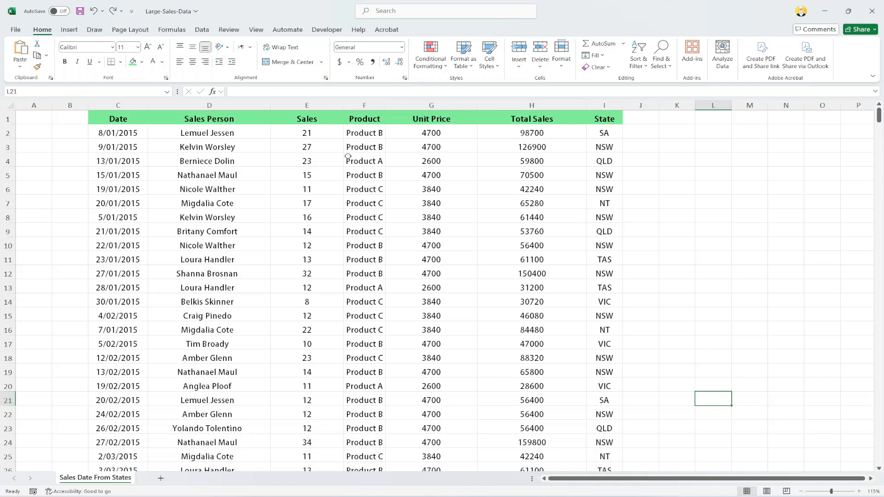
AutoFit the width of the Sales Person column and of all columns from Date to State to their contents
left_click(237, 105)
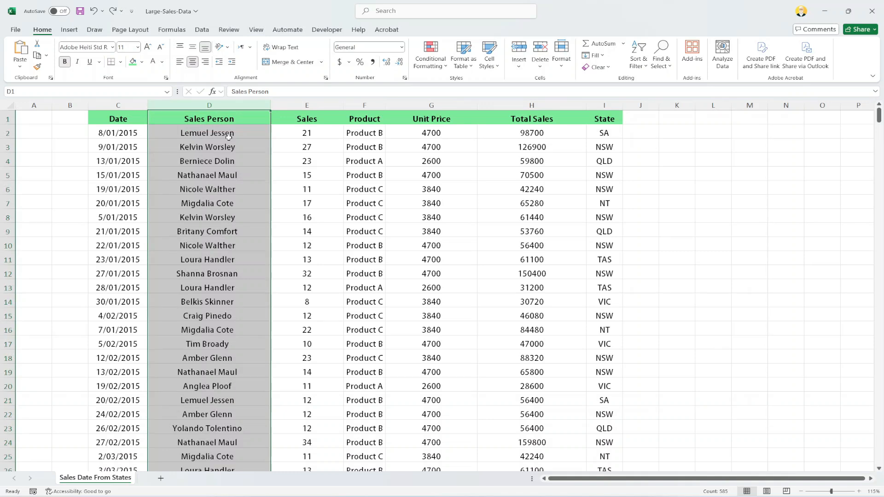
double_click(272, 105)
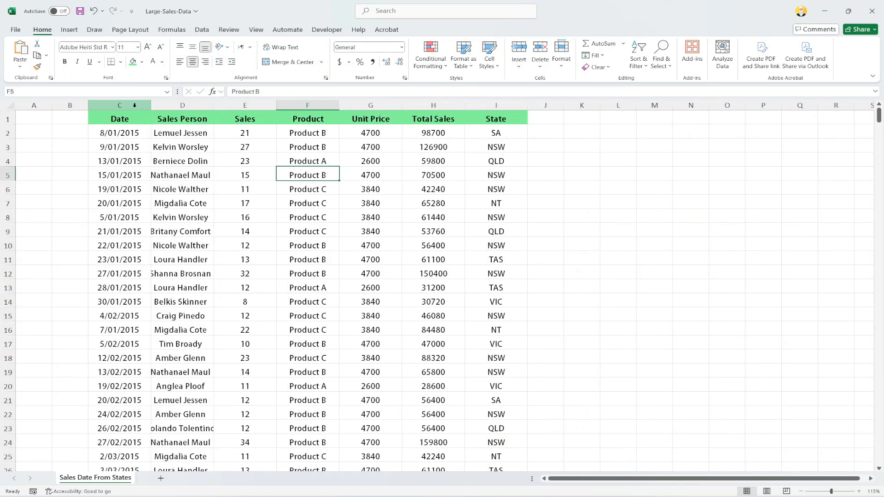
left_click(119, 105)
left_click(496, 105, "shift")
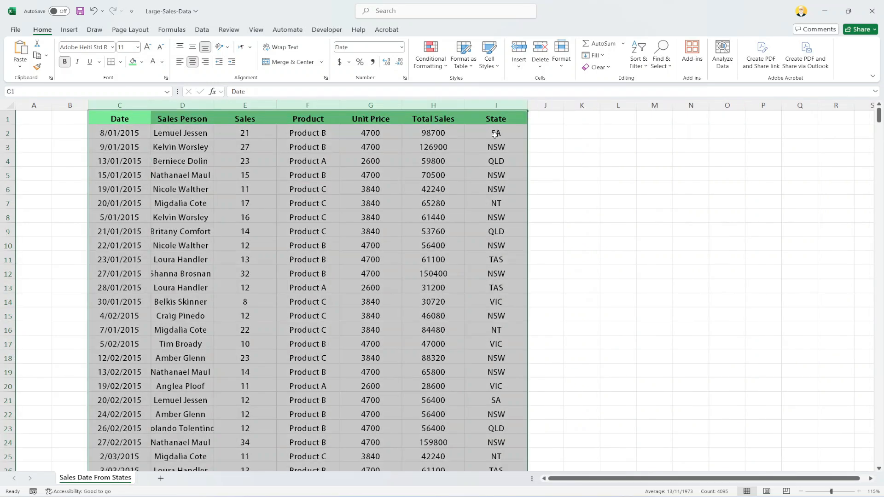
double_click(466, 106)
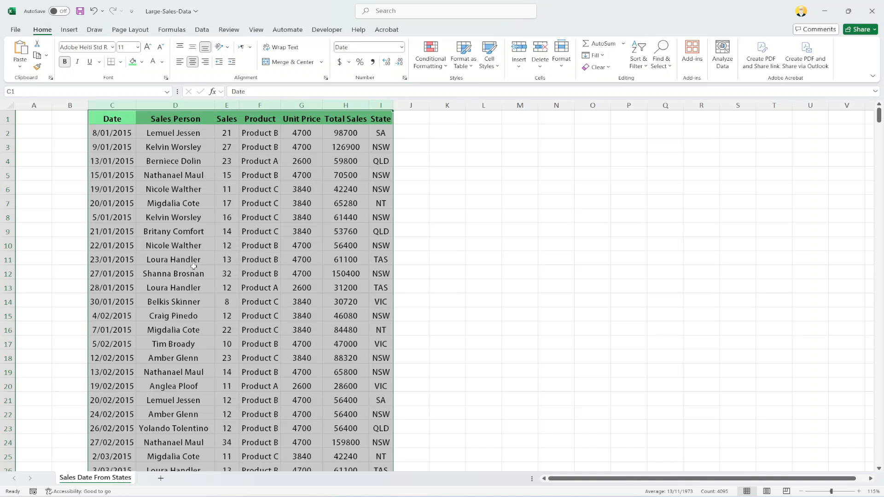
Set the row height of the selected table columns to 30
key("alt")
key("h")
key("o")
key("h")
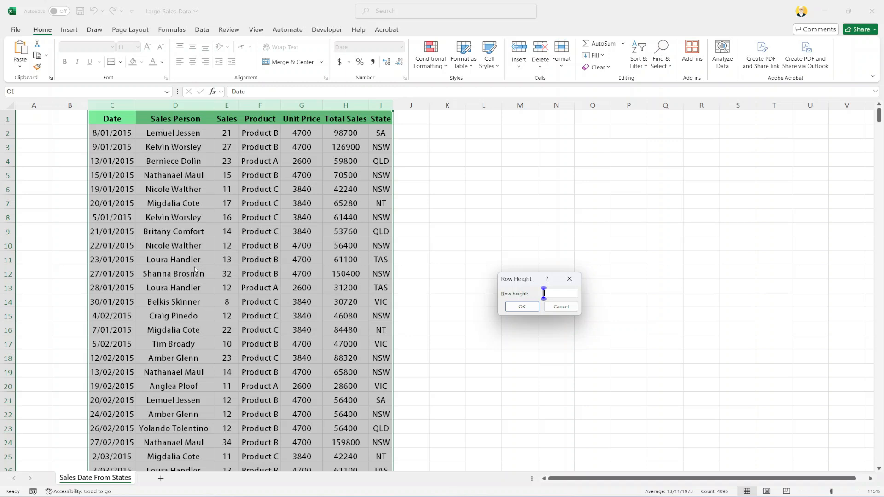
type("30")
left_click(529, 306)
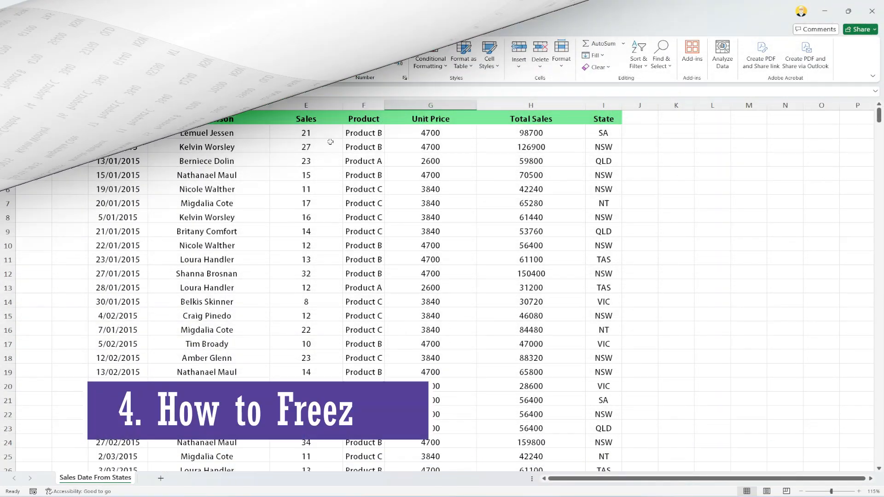
Examine the header row and how the records further down the sheet display without it
left_click_drag(143, 122, 549, 125)
left_click(644, 188)
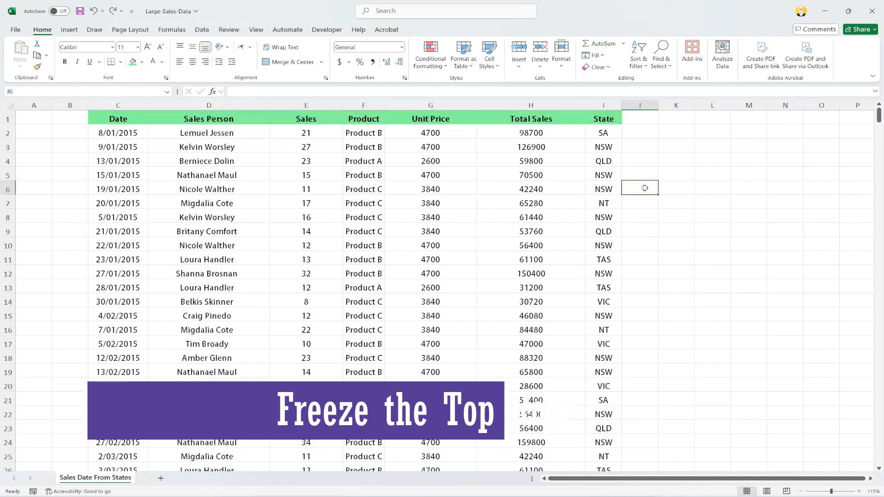
scroll(645, 188, "down", 5)
scroll(645, 188, "down", 6)
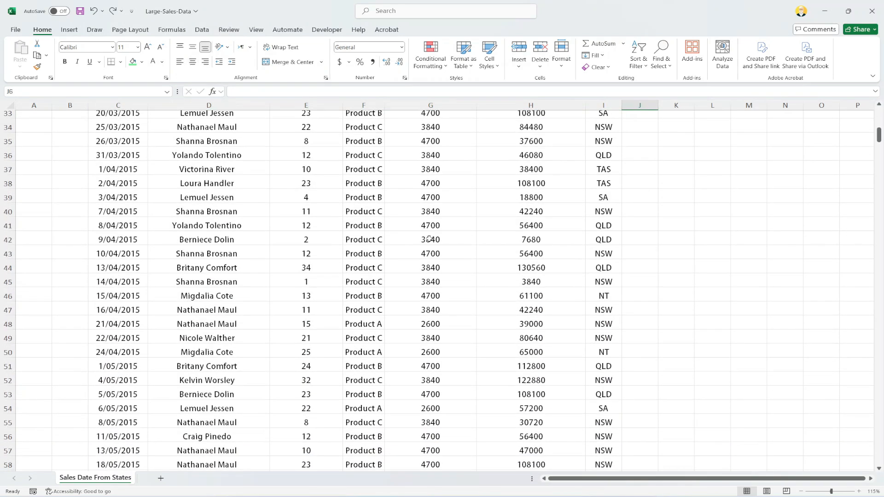
left_click(435, 242)
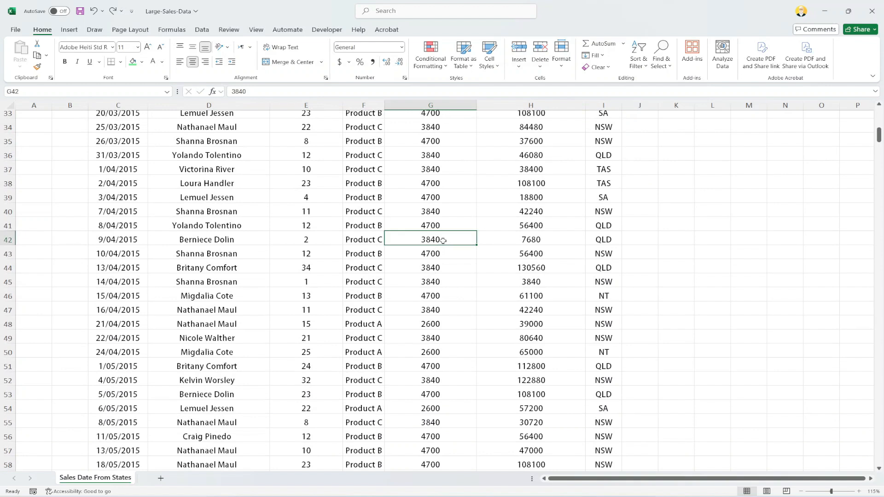
left_click_drag(879, 136, 878, 115)
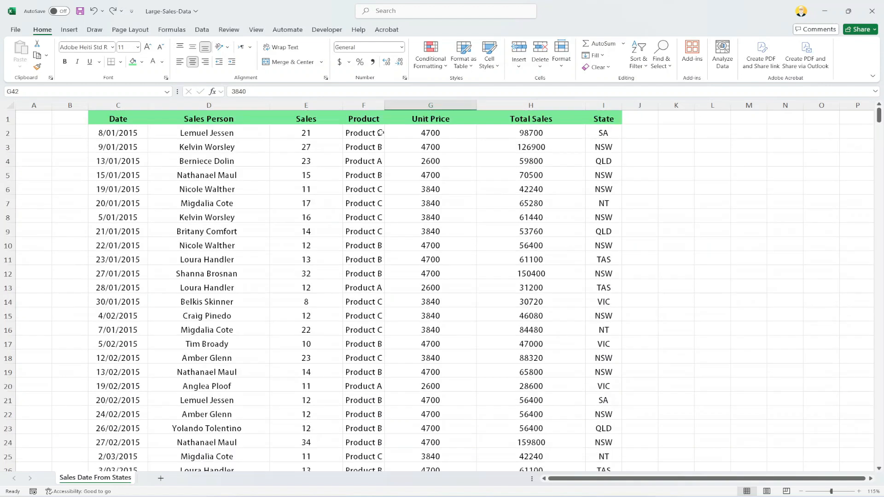
Freeze the top row that holds the table's column headers
left_click(117, 117)
left_click_drag(117, 118, 603, 122)
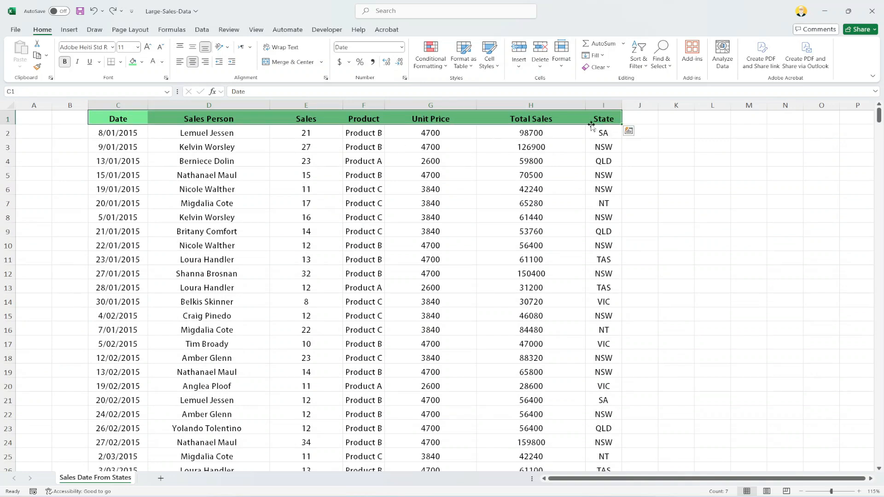
left_click(140, 122)
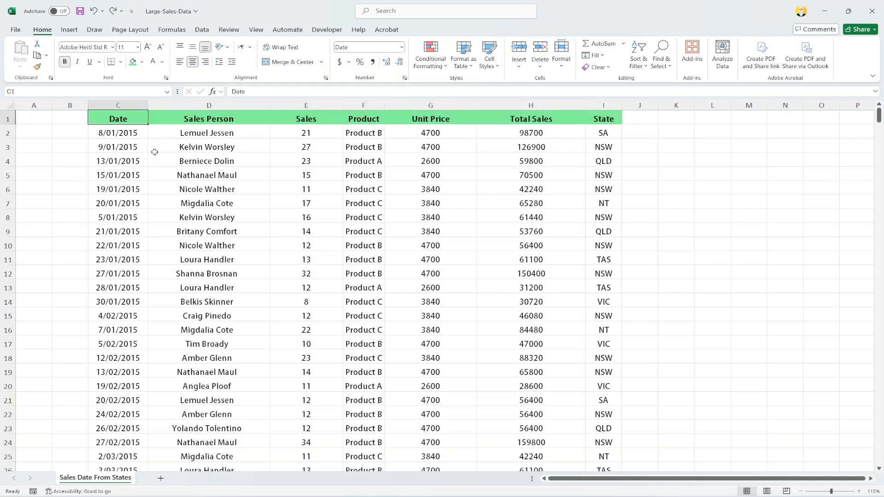
key("alt")
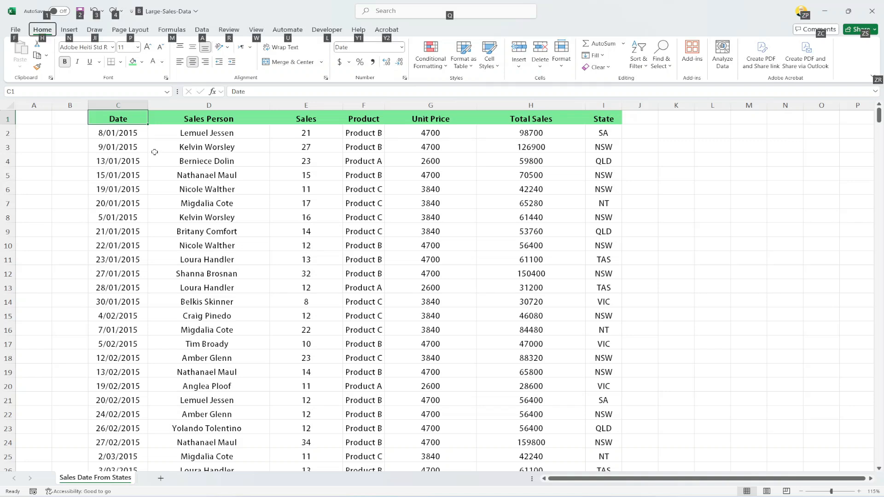
key("w")
key("f")
key("r")
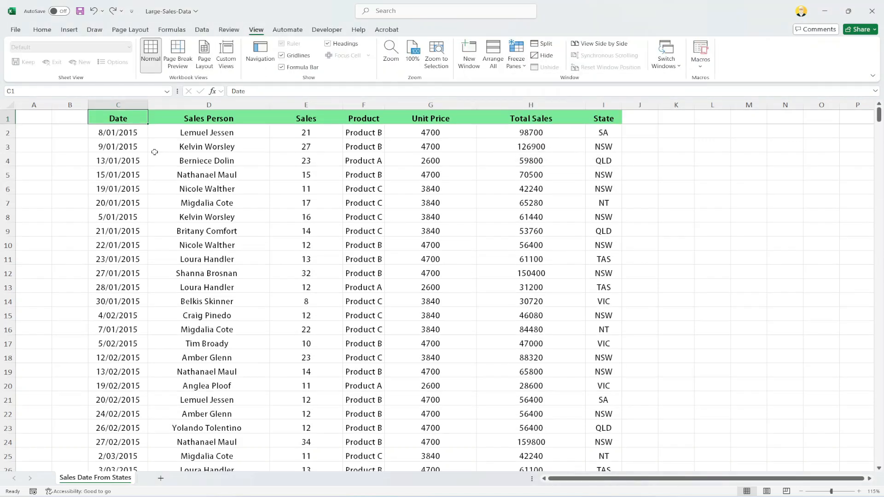
Look through the records toward the end of the data to check the frozen header row
scroll(453, 234, "down", 5)
scroll(453, 235, "down", 20)
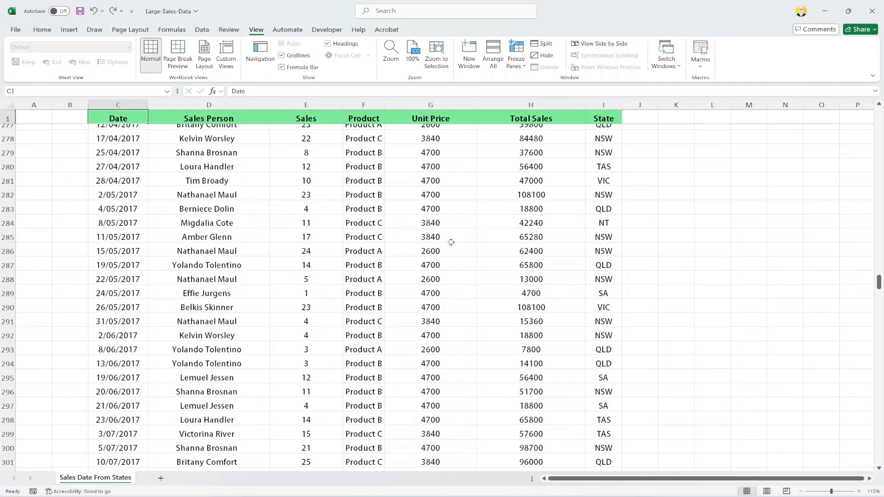
scroll(452, 254, "down", 16)
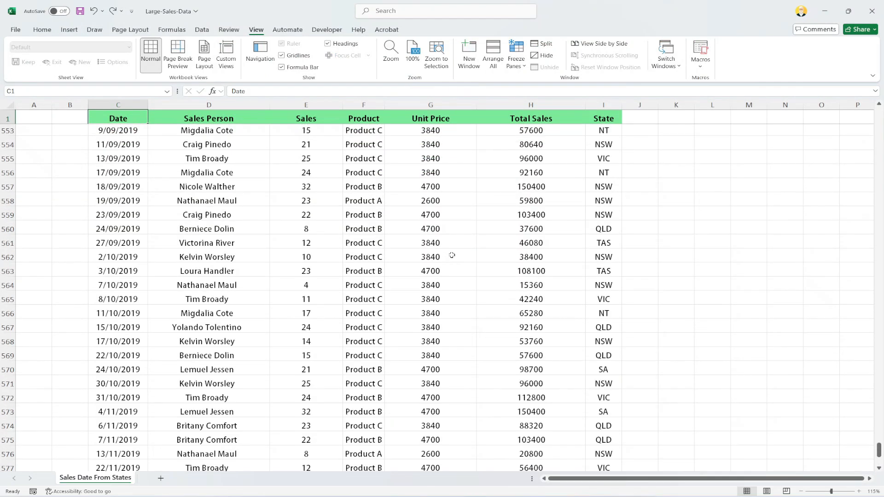
scroll(452, 255, "up", 20)
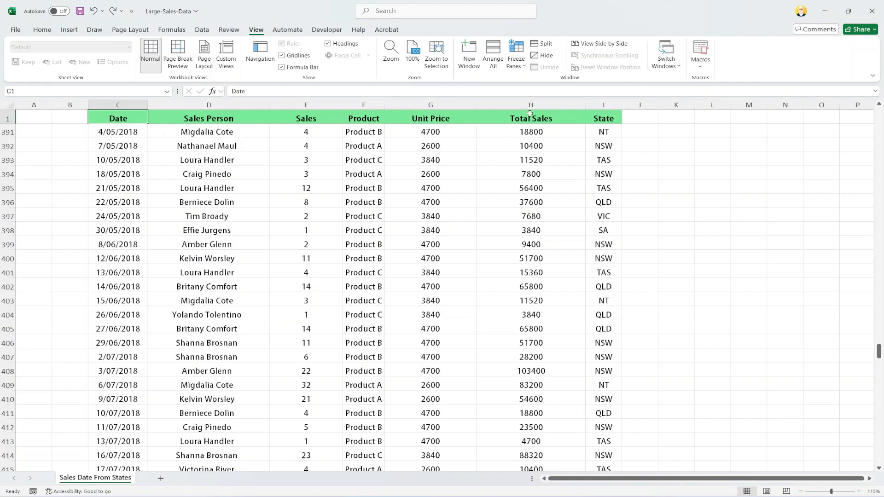
Unfreeze the panes and check that the header row scrolls with the records
left_click(518, 60)
left_click(519, 63)
left_click(520, 65)
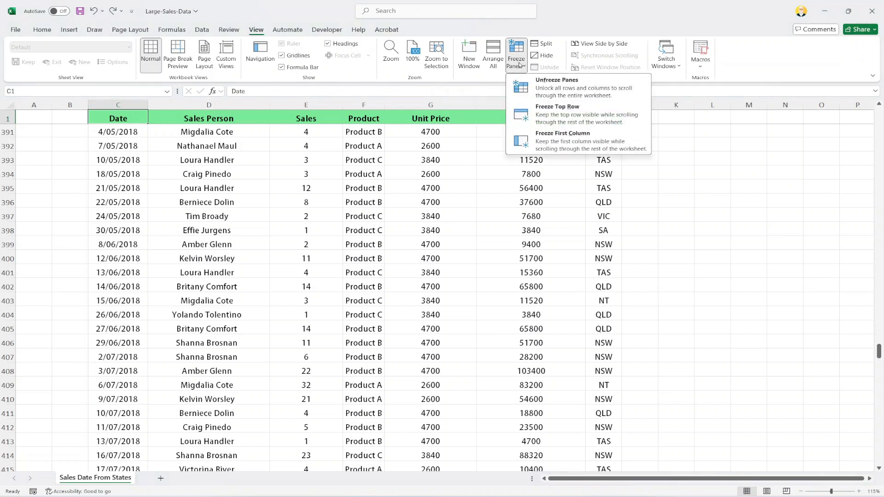
left_click(551, 89)
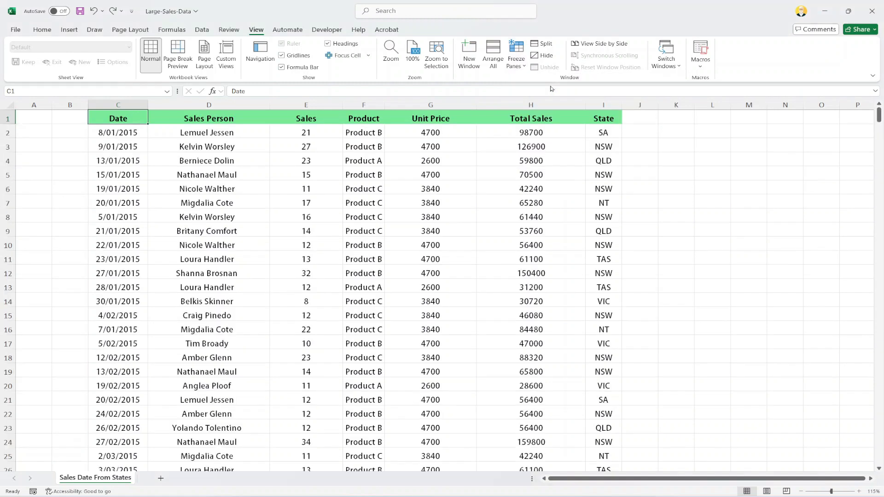
scroll(589, 229, "down", 5)
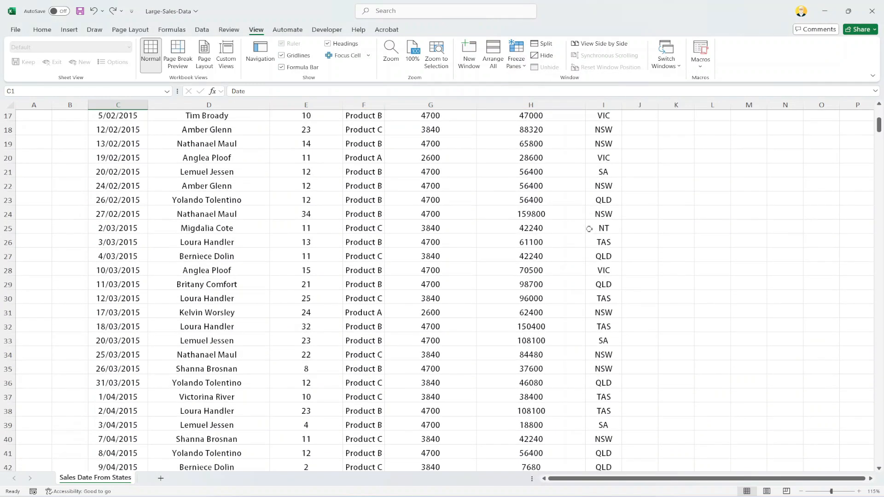
Freeze the top row of the sales sheet again
left_click(517, 65)
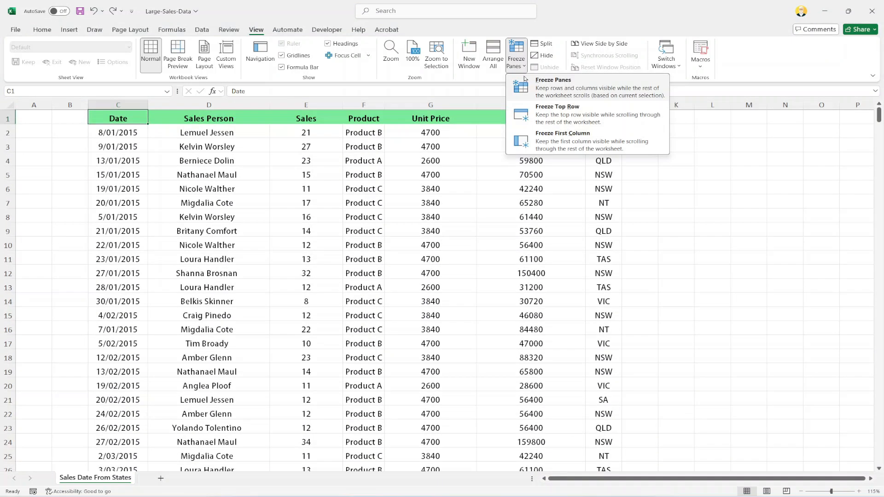
left_click(516, 65)
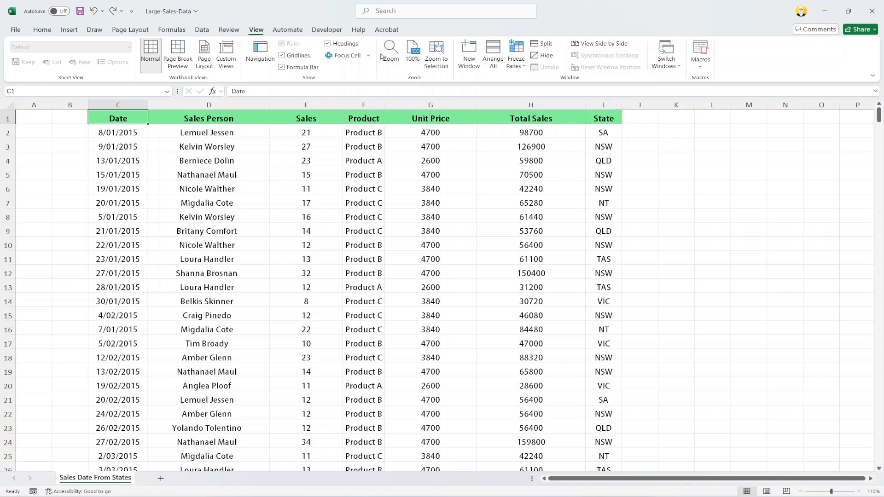
left_click(516, 65)
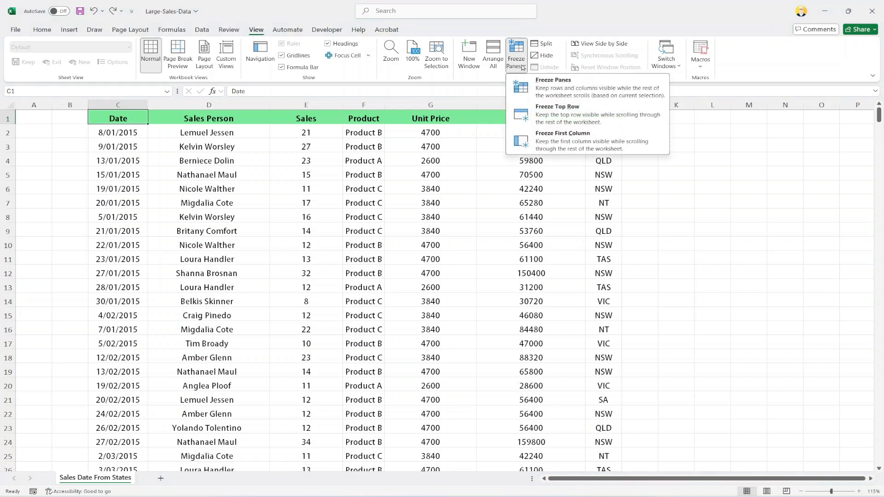
left_click(548, 114)
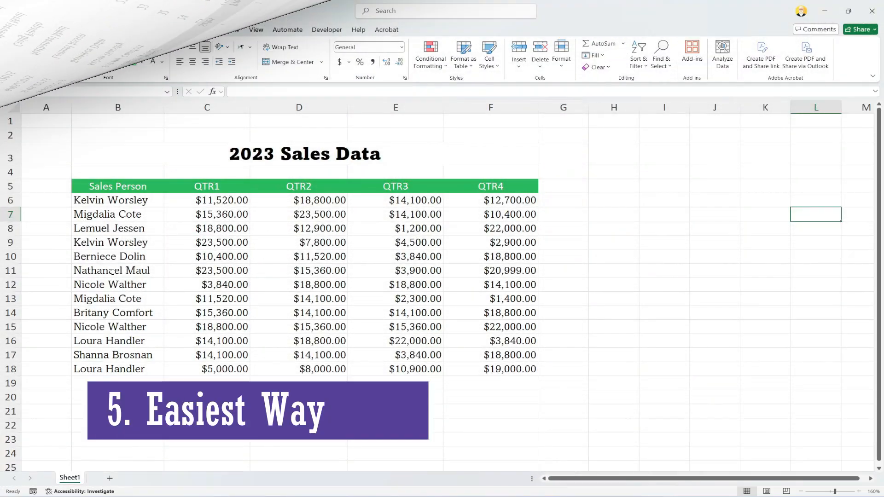
left_click_drag(63, 189, 26, 367)
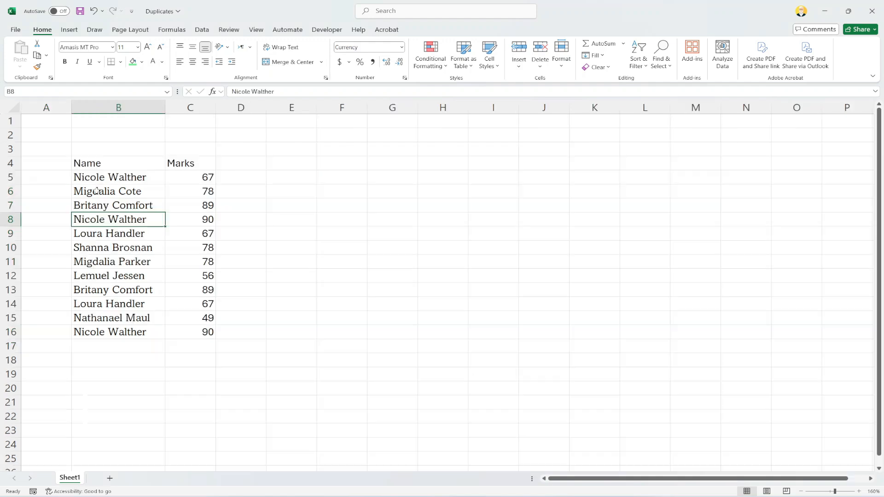
Enter 1 in cell A5 as the first serial number beside the Name column
left_click(63, 179)
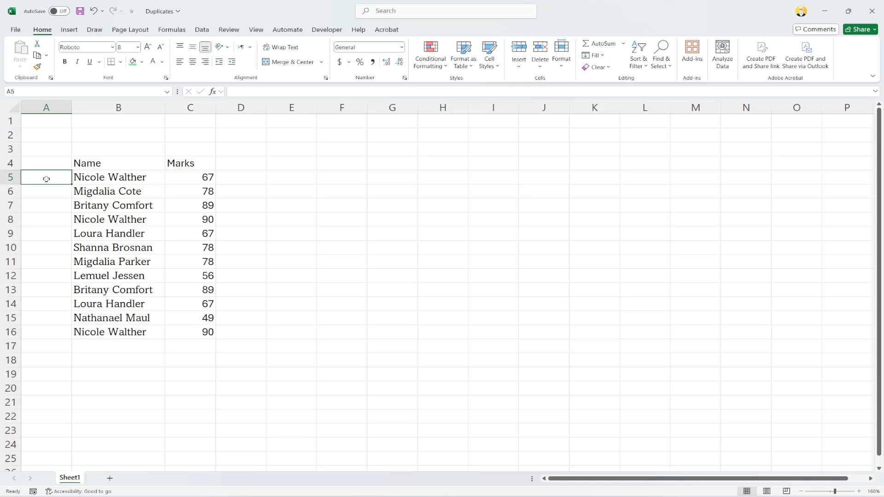
type("1")
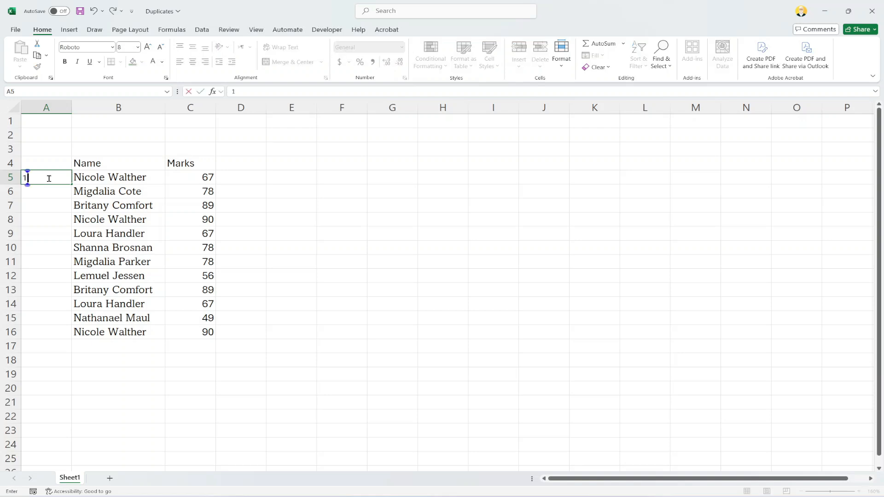
key("Return")
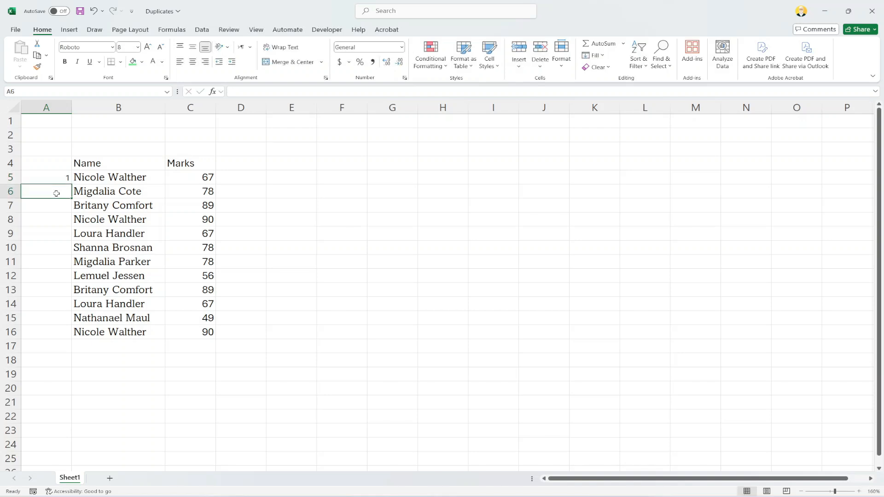
Enter the formula =A5+1 in cell A6 and fill it down to A16
left_click(254, 94)
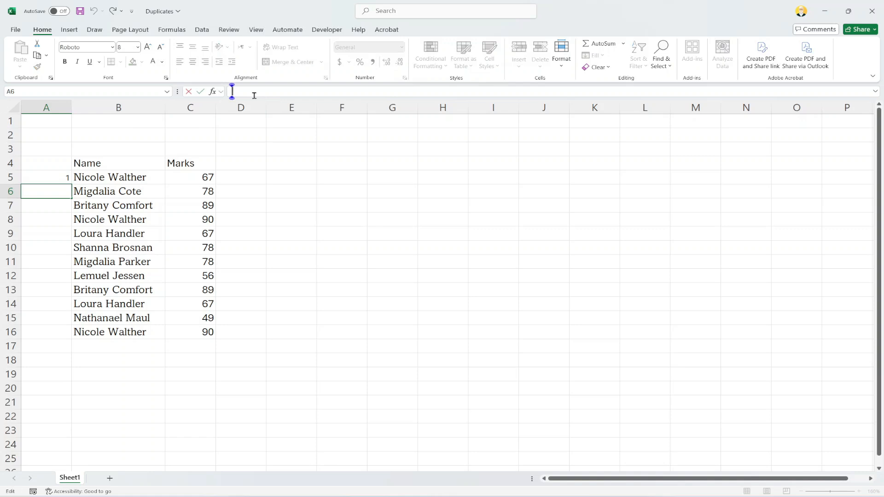
type("=")
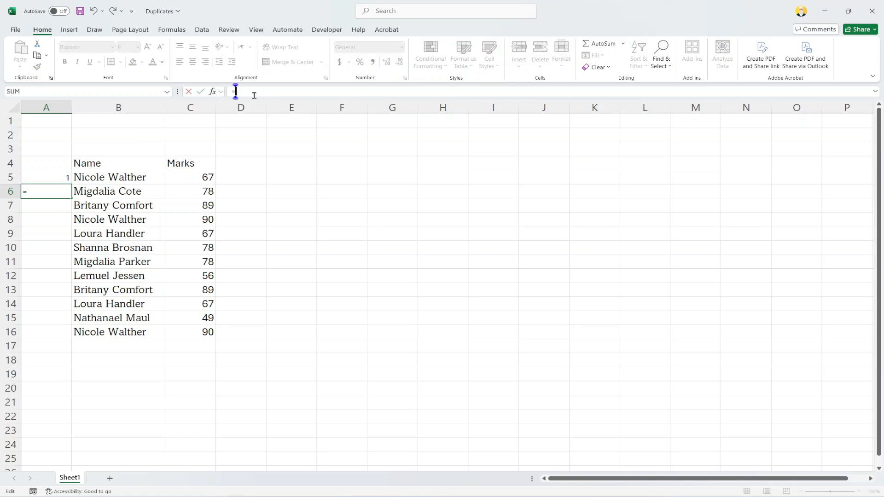
left_click(58, 176)
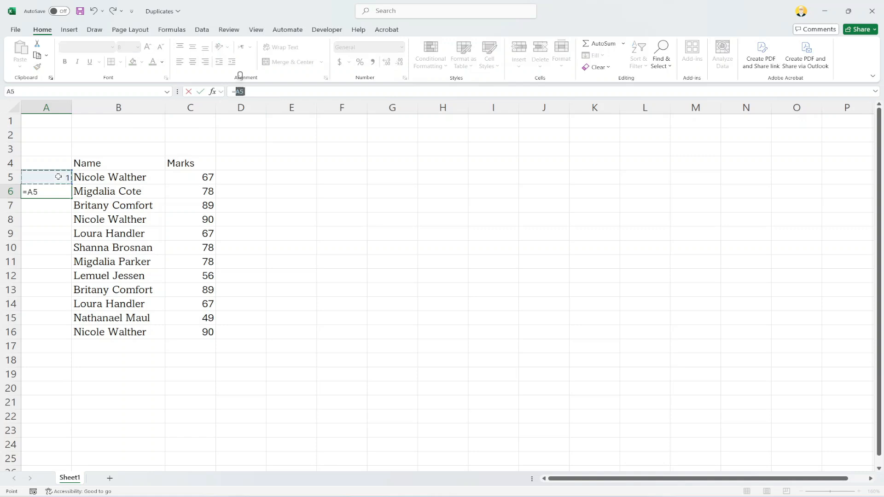
left_click(255, 92)
type("+1")
key("Return")
left_click(65, 194)
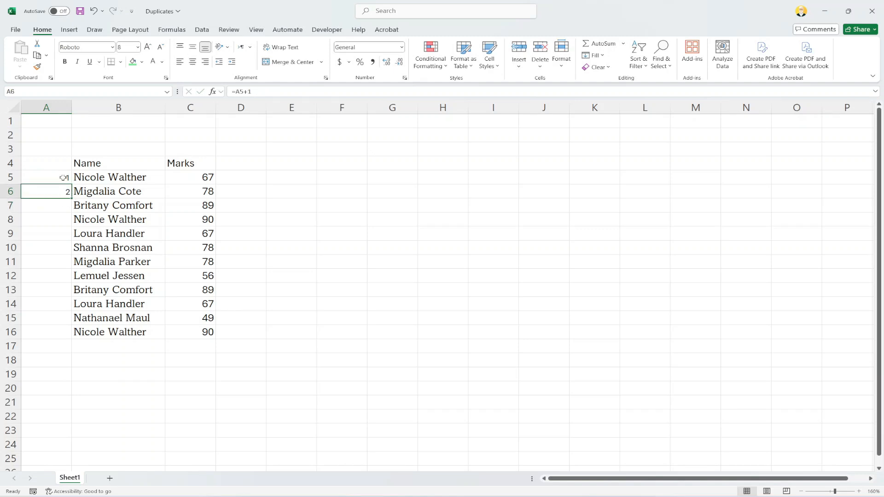
left_click_drag(70, 199, 57, 336)
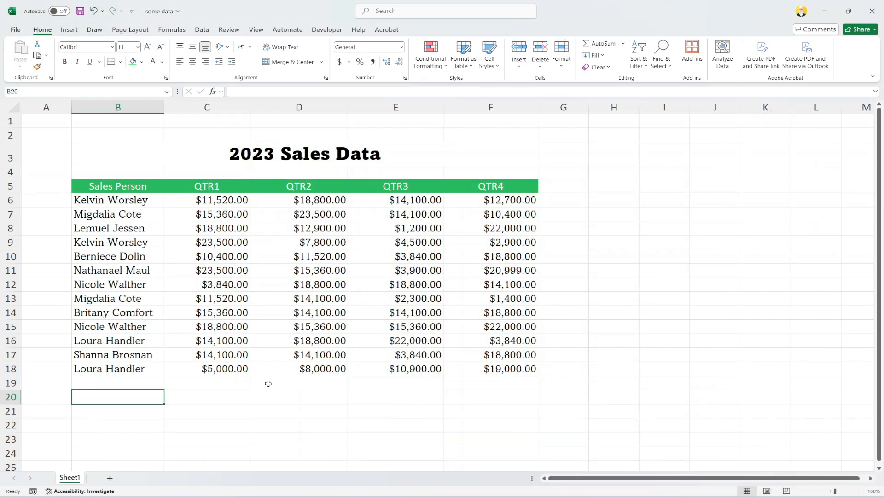
Set the QTR3 amount in cell E10 of the 2023 Sales Data table to 6000
left_click(409, 259)
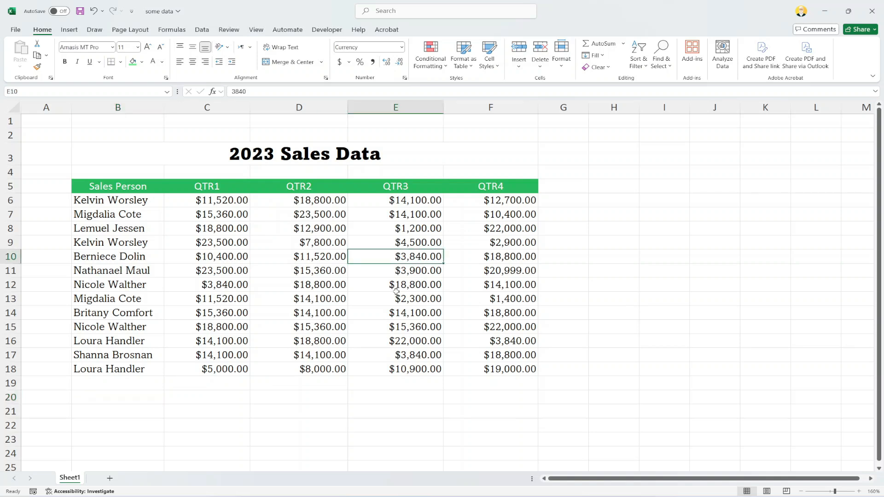
type("6000")
key("Return")
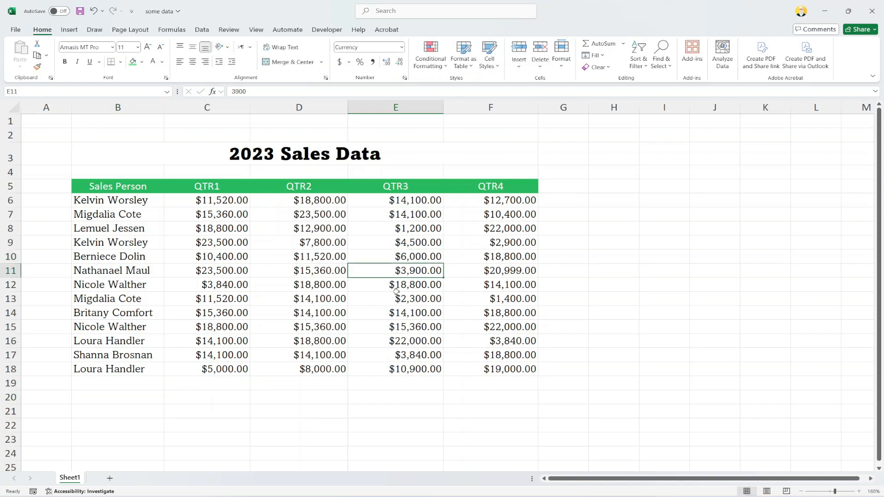
left_click(419, 257)
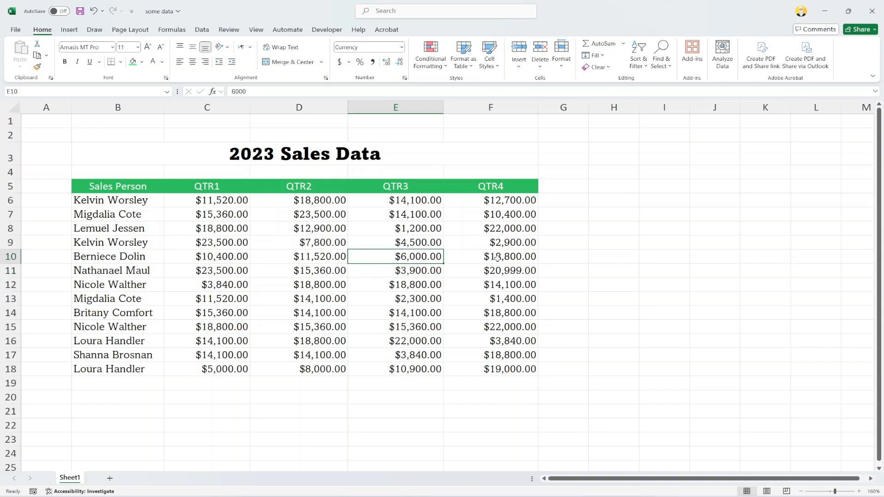
left_click(496, 258)
Select the quarterly amounts C7:F7 and cycle the active cell through the selection back to C7
left_click(231, 215)
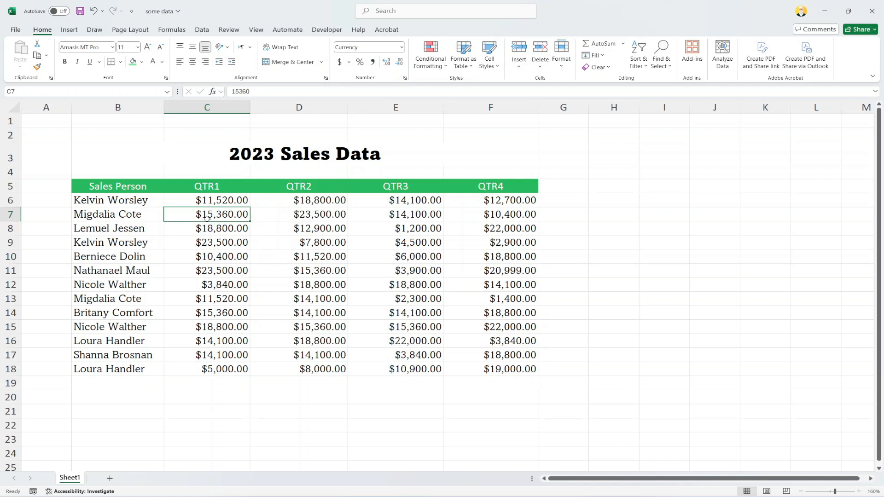
left_click_drag(232, 216, 507, 216)
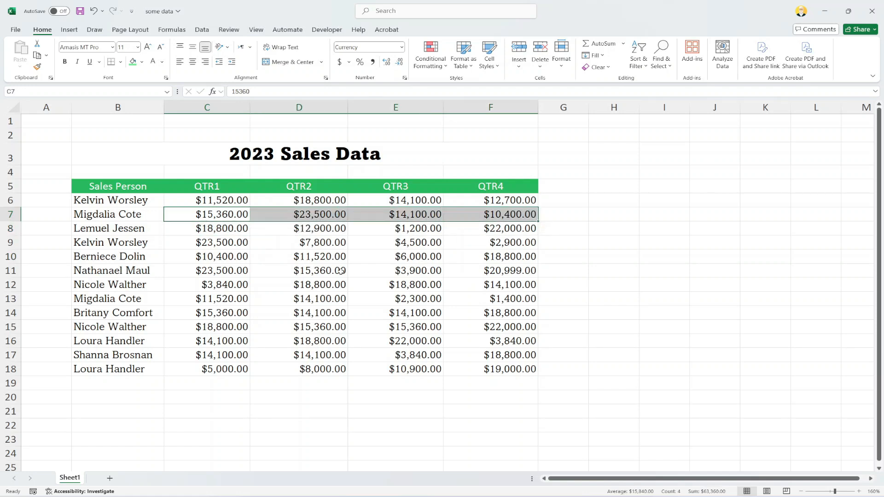
key("Tab")
key("Tab")
key("Tab")
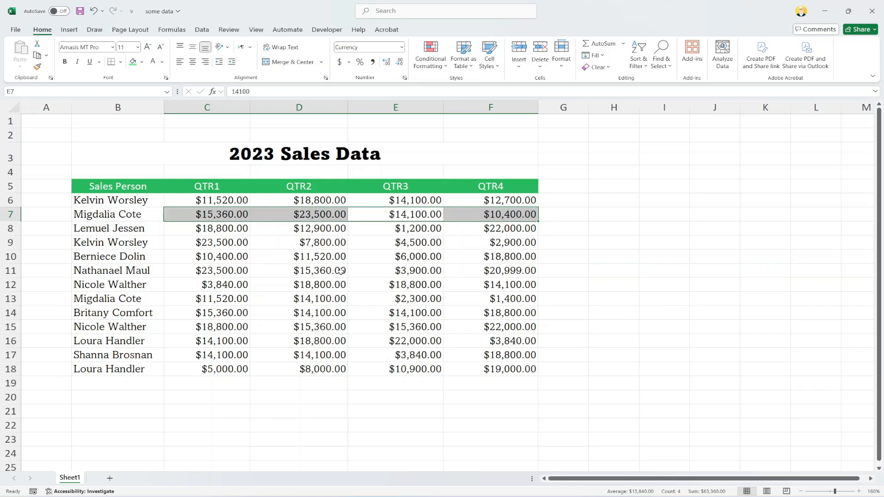
key("Tab")
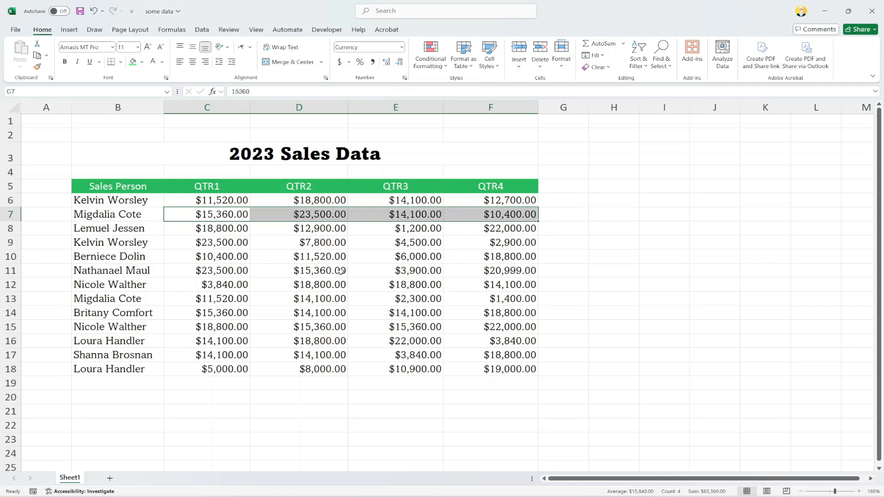
key("Tab")
key("Tab")
key("Tab")
key("Tab")
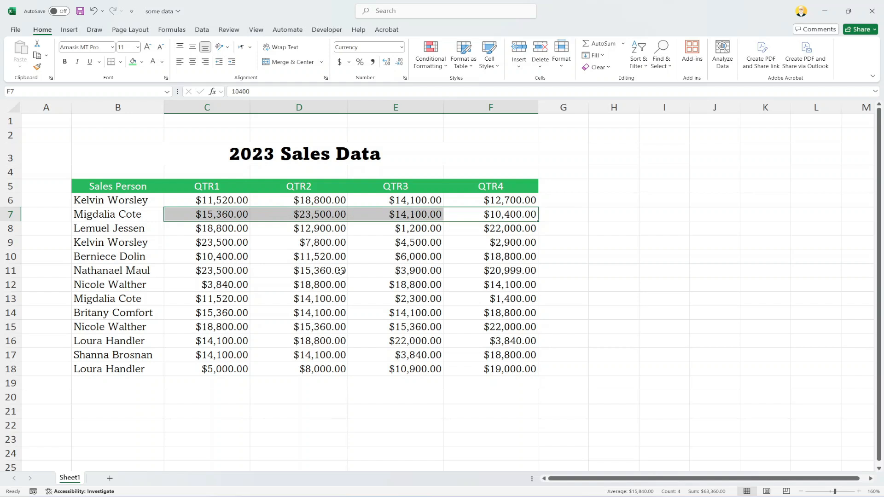
key("Tab")
key("Tab")
key("Tab")
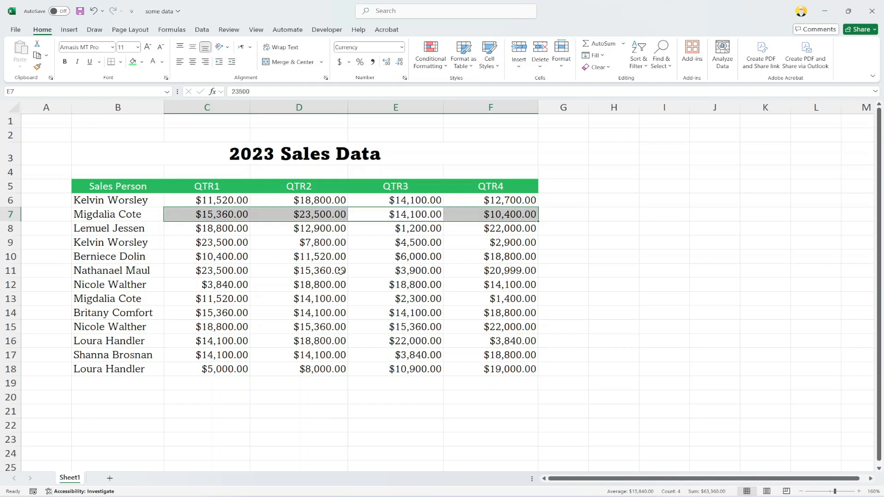
key("Tab")
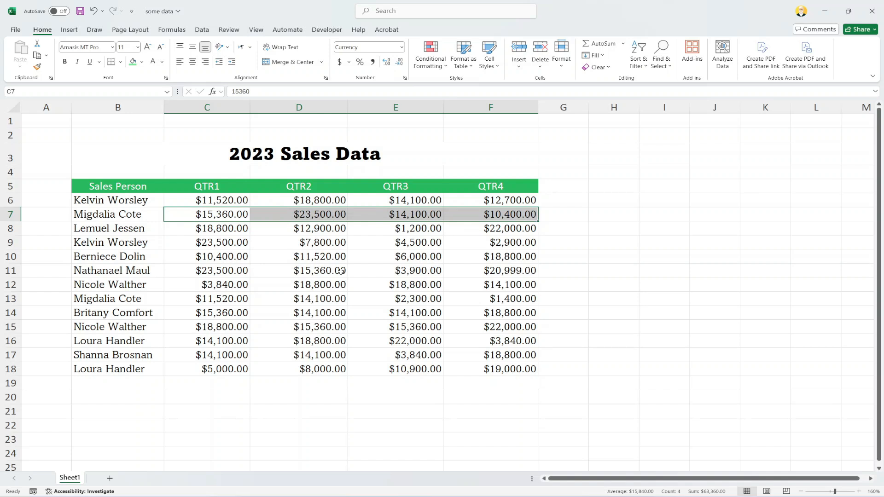
Enter 5000, 6000 and 7000 in cells C7, D7 and E7 of the selected row, and deselect the range
type("5000")
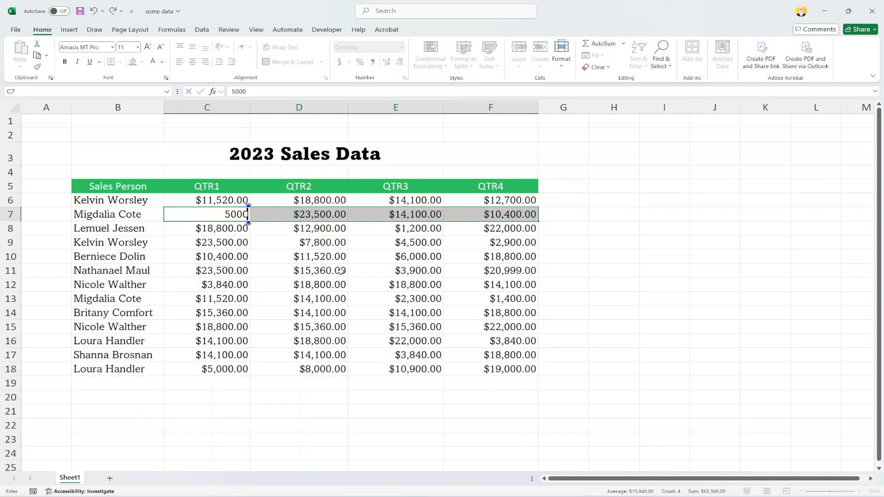
key("Tab")
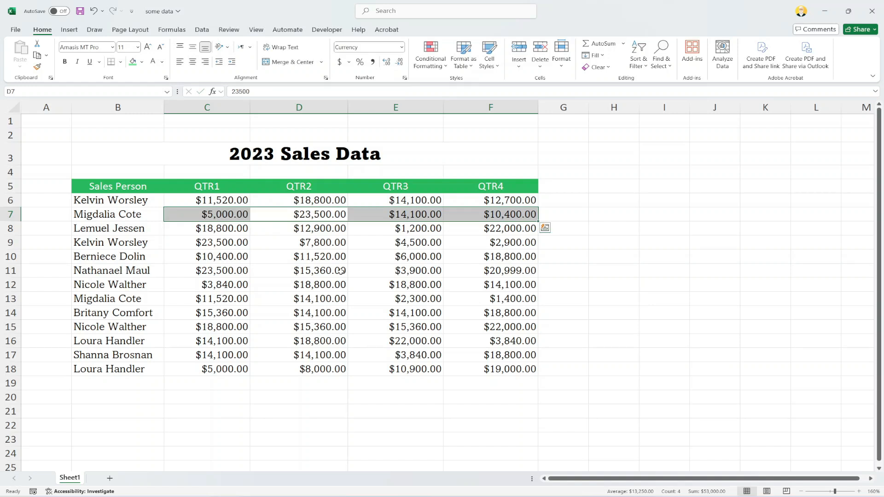
type("6000")
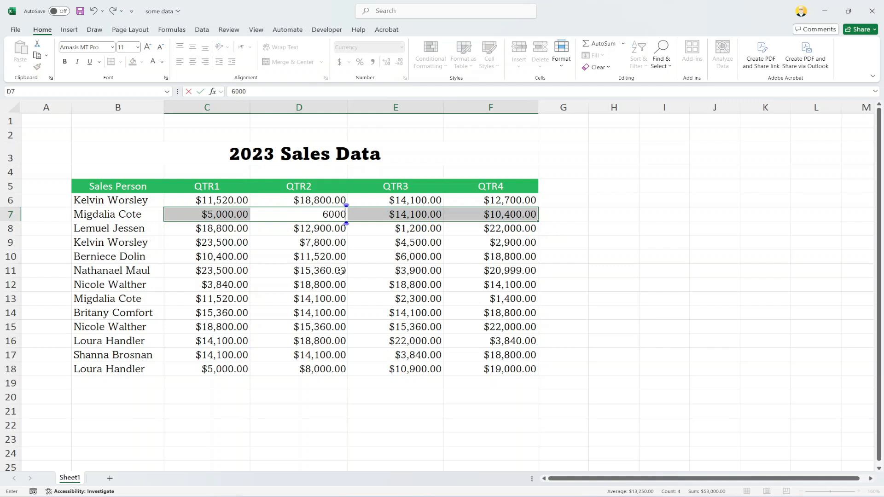
key("Tab")
type("7000")
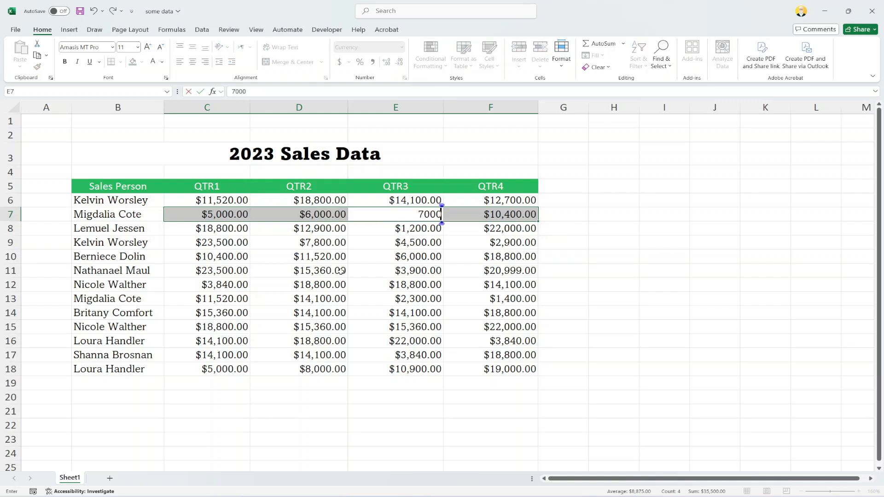
key("Tab")
left_click(343, 386)
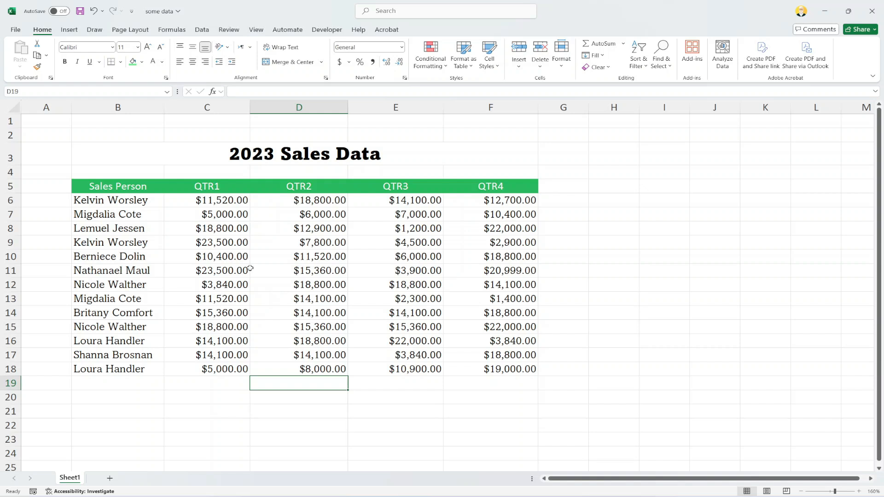
Select the separate ranges C9:D9, D11:E11 and C14:E14 together and move the active cell through them to C9
left_click_drag(210, 244, 416, 274)
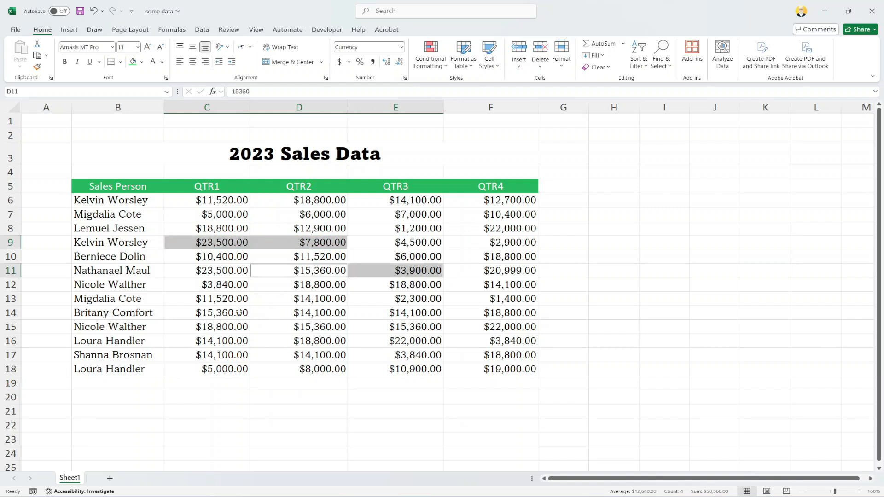
left_click_drag(216, 314, 409, 312, "ctrl")
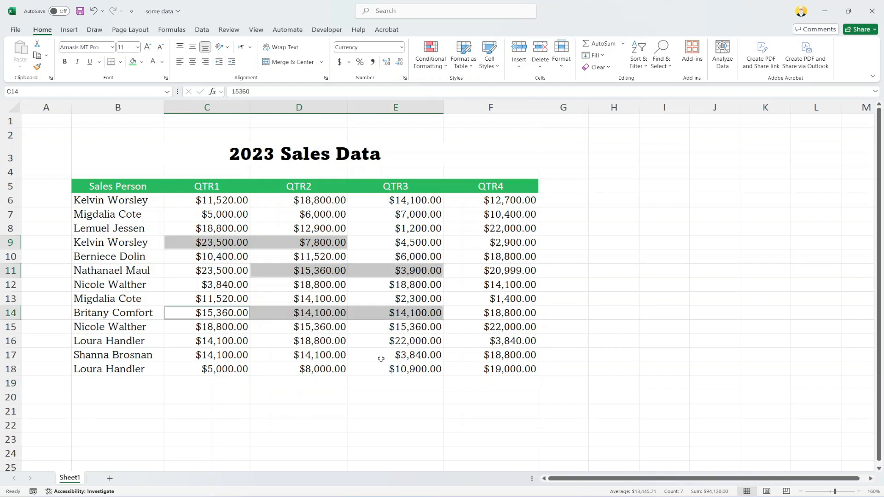
key("Tab")
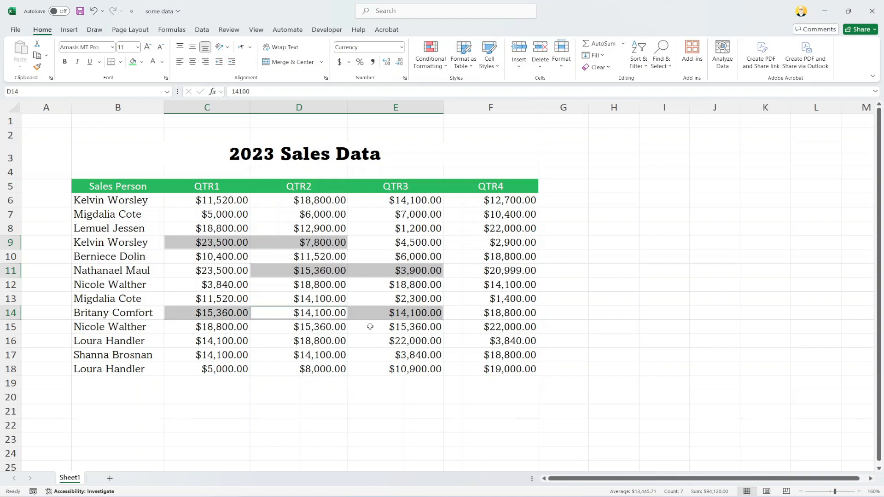
key("Tab")
key("Tab")
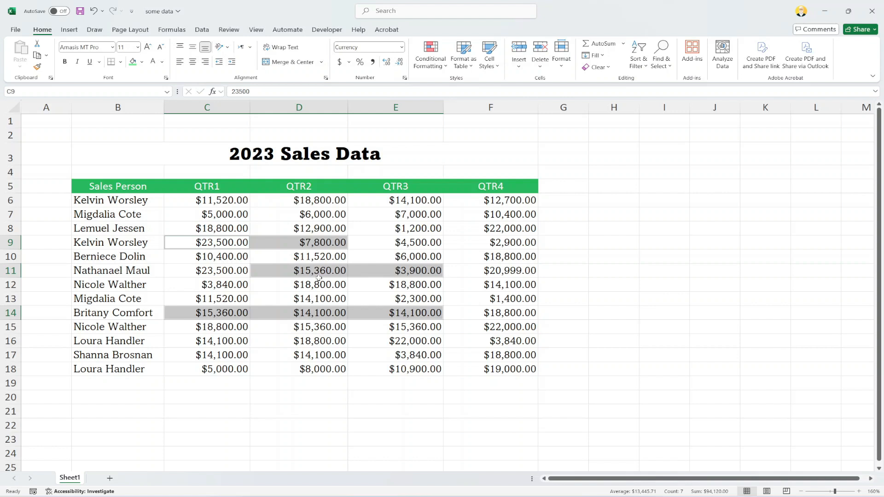
Enter 6000 in cell C9 and 78000 in cell D9 while the separate ranges stay selected
type("6000")
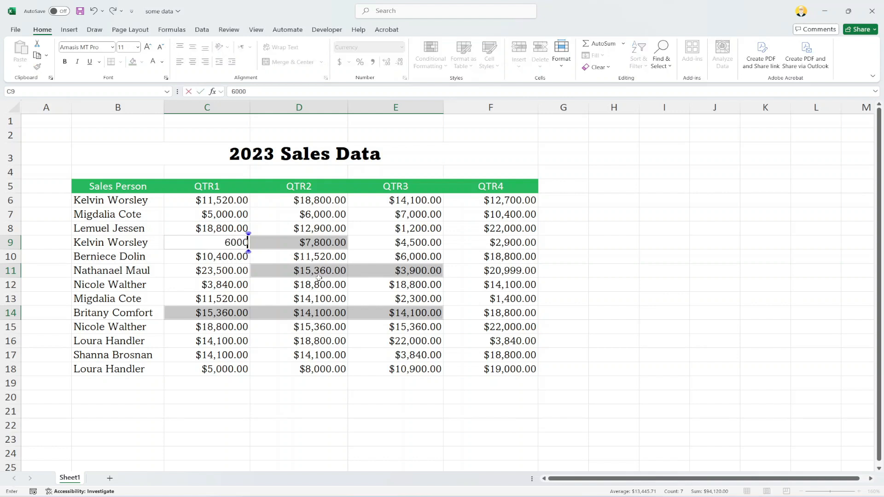
key("Tab")
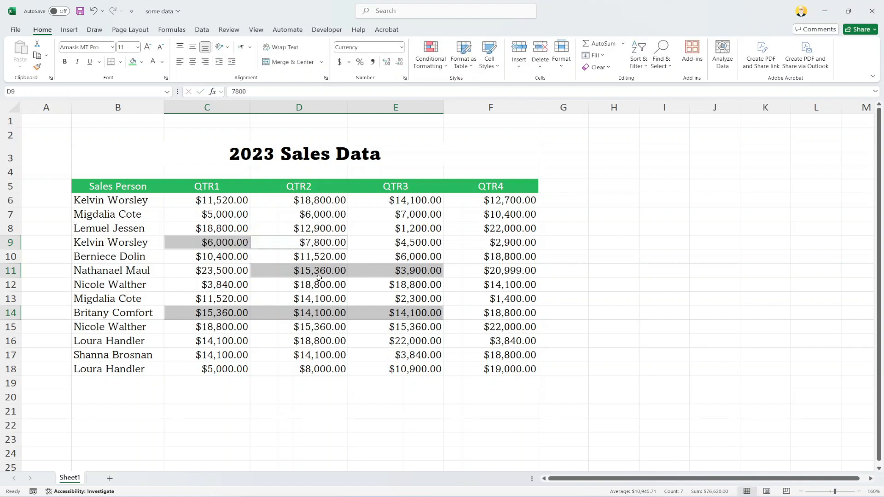
type("78000")
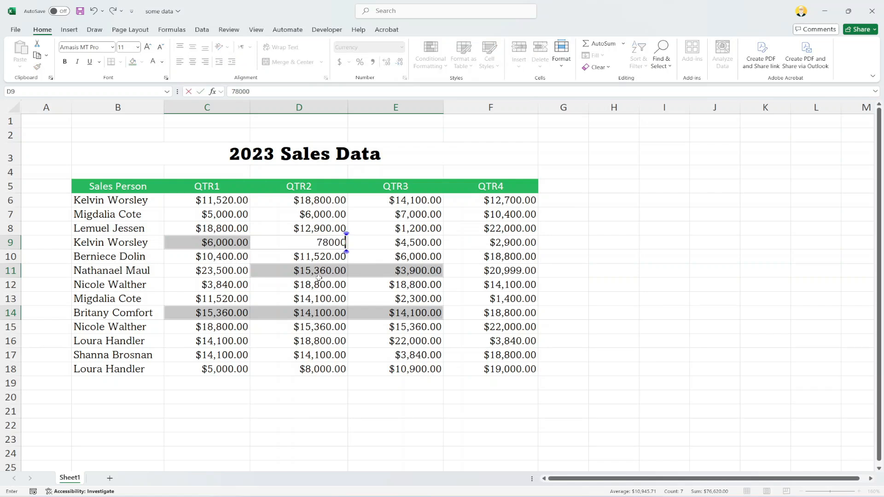
key("Tab")
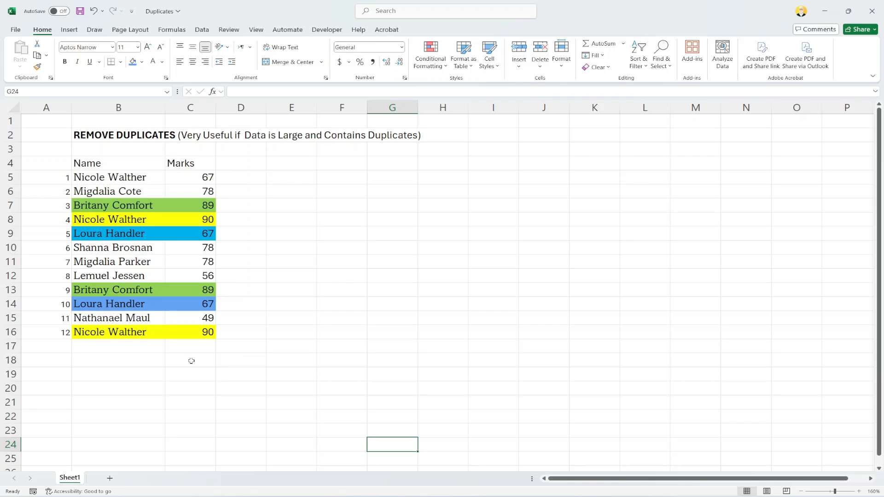
Copy the plain formatting of an empty cell onto A5:C16 in the Duplicates workbook to strip the colored fills
left_click(159, 361)
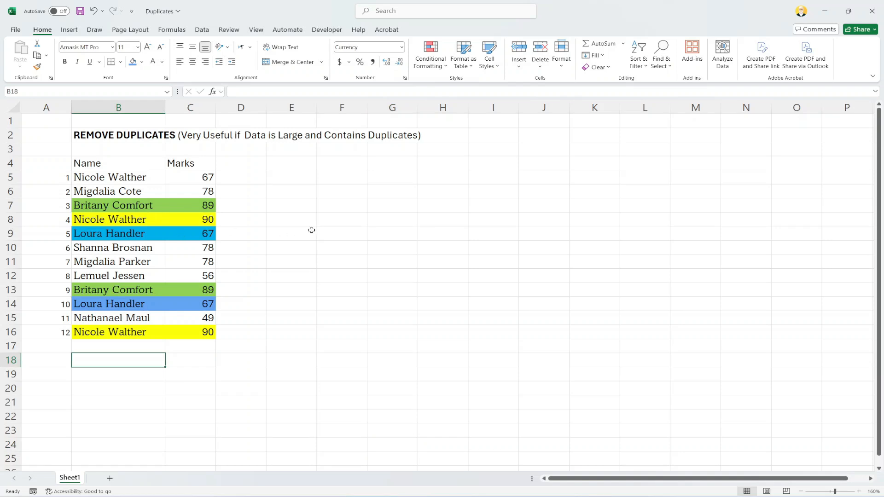
left_click(341, 219)
left_click(37, 67)
mouse_move(43, 177)
left_mouse_down()
mouse_move(180, 214)
mouse_move(221, 316)
mouse_move(210, 332)
left_mouse_up()
Remove duplicate rows from A5:C16, comparing only the Name and Marks columns, and deselect the list
mouse_move(44, 177)
left_mouse_down()
mouse_move(118, 190)
mouse_move(192, 248)
mouse_move(204, 330)
left_mouse_up()
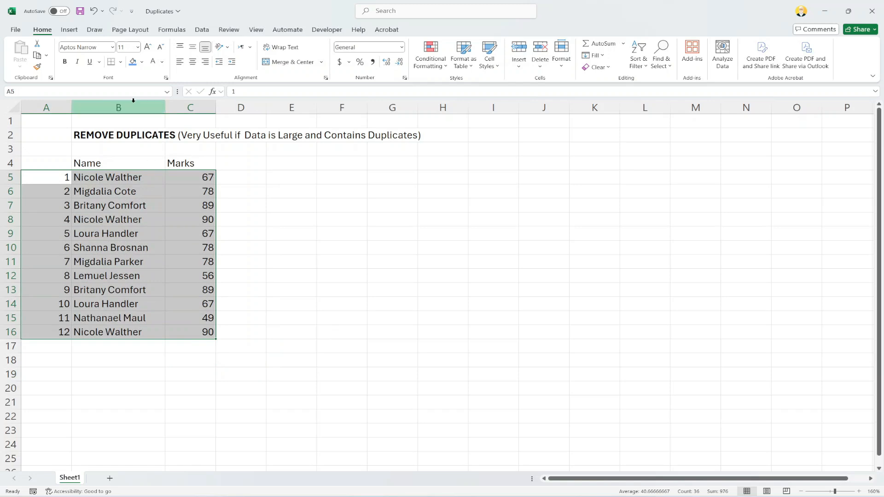
left_click(202, 30)
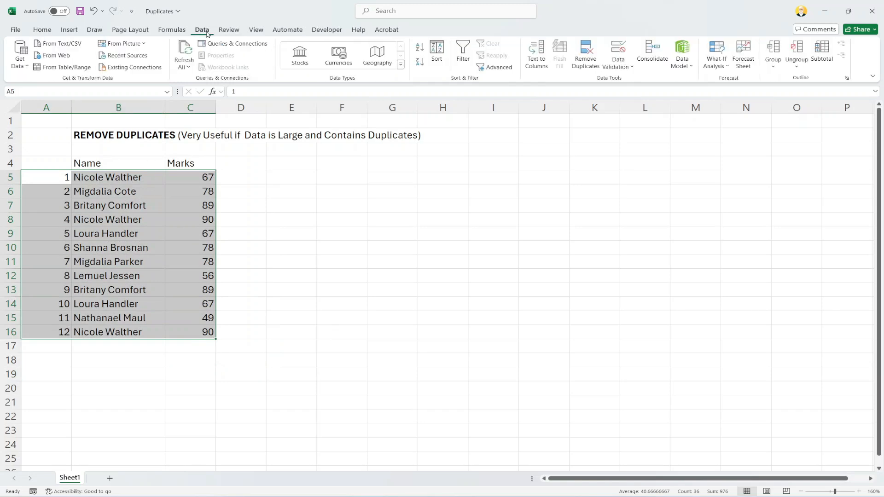
left_click(585, 53)
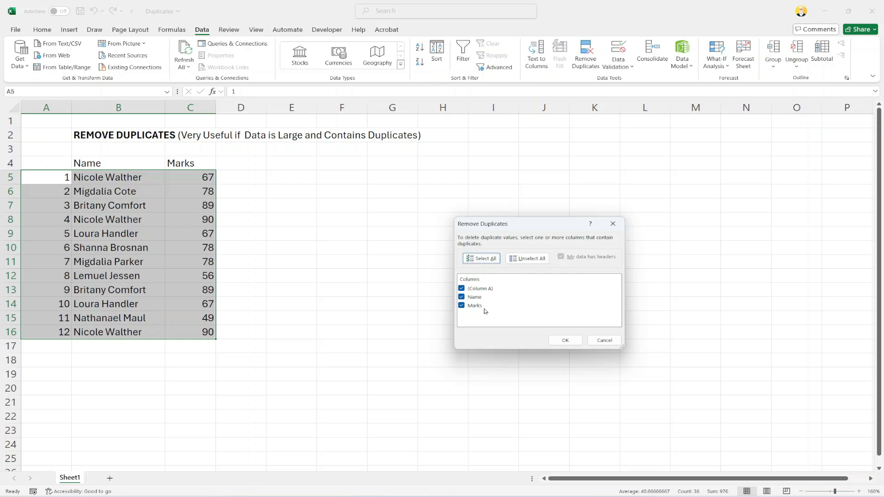
left_click(462, 289)
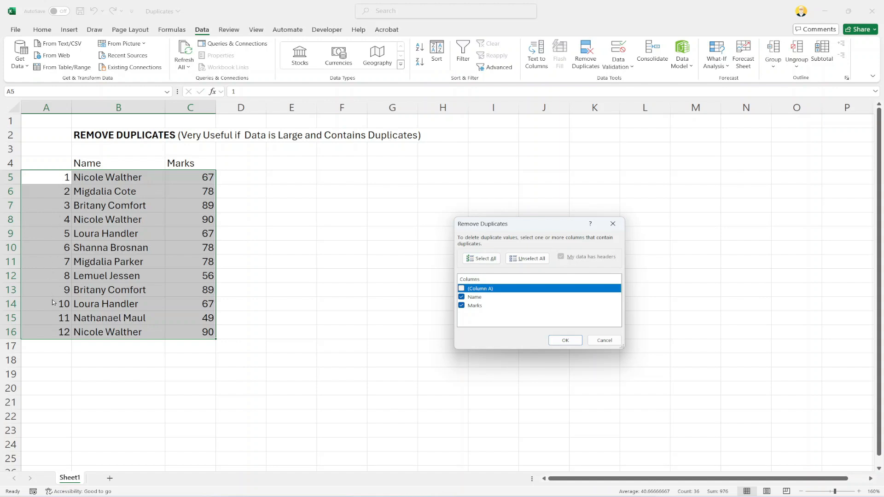
left_click(571, 342)
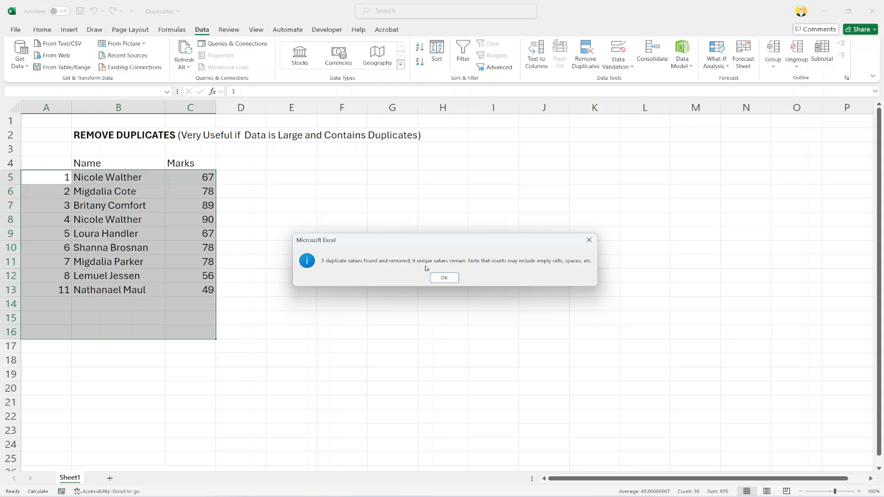
left_click(439, 278)
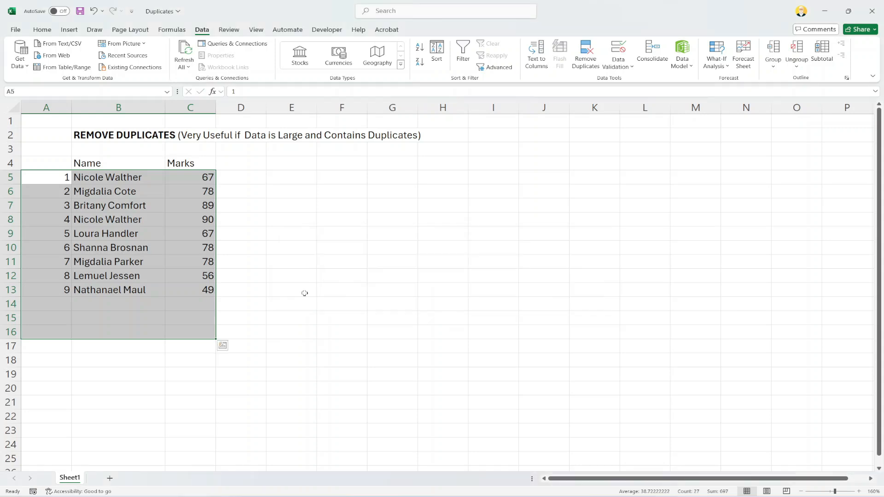
left_click(302, 291)
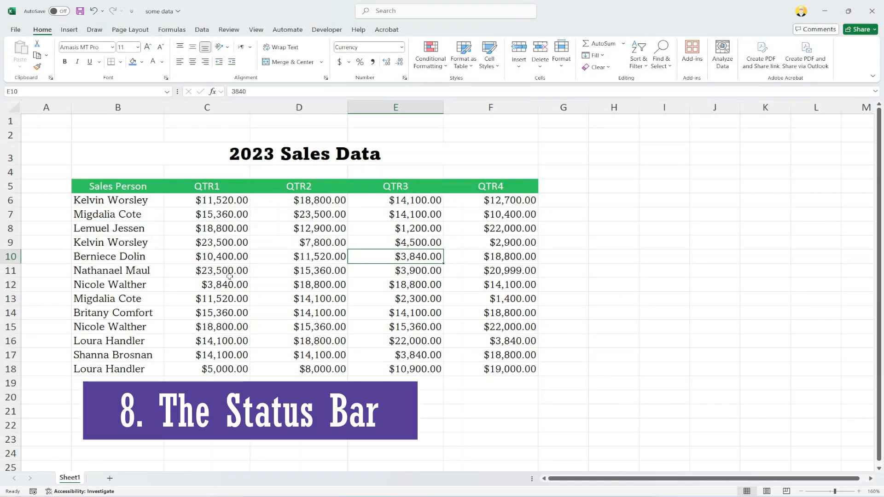
In the sales data workbook, select the whole table B5:F18 to read its status bar summary, and deselect it
left_click(295, 248)
left_click_drag(92, 188, 525, 370)
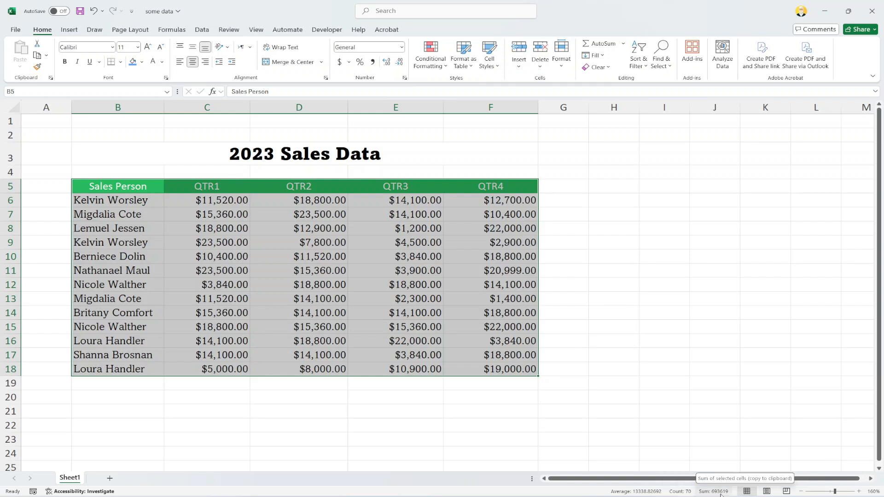
left_click(627, 439)
Select D9:F14, add Minimum and Maximum to the status bar, and check the summary for another block of amounts
left_click_drag(305, 243, 491, 313)
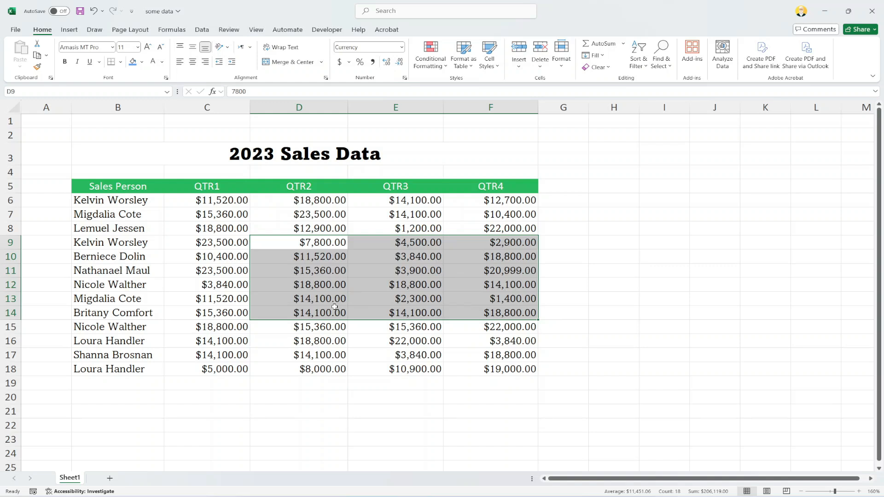
right_click(673, 494)
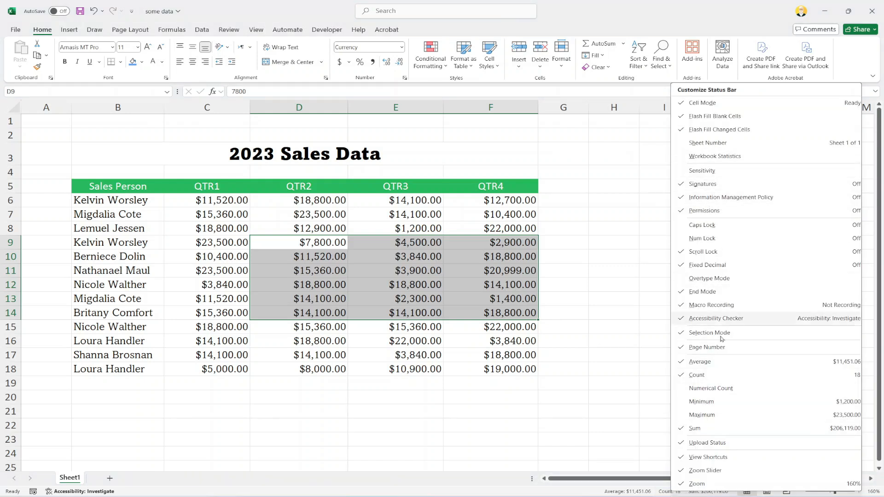
left_click(701, 407)
left_click(701, 415)
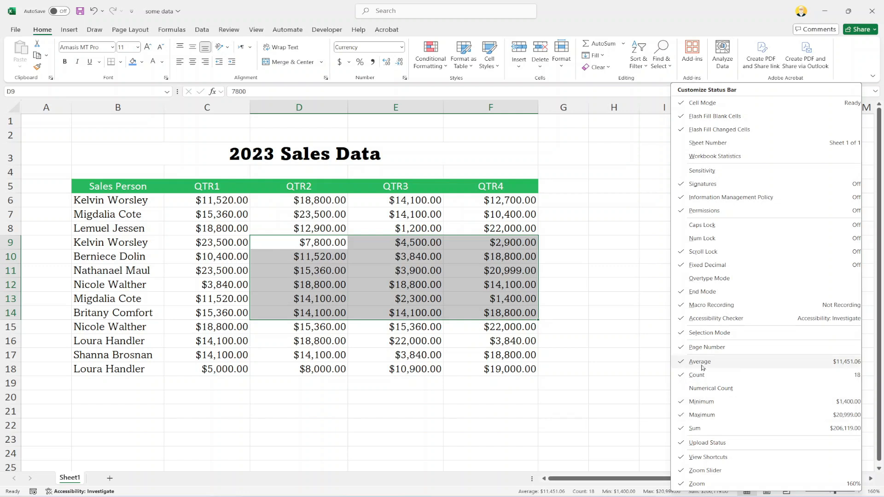
left_click(653, 372)
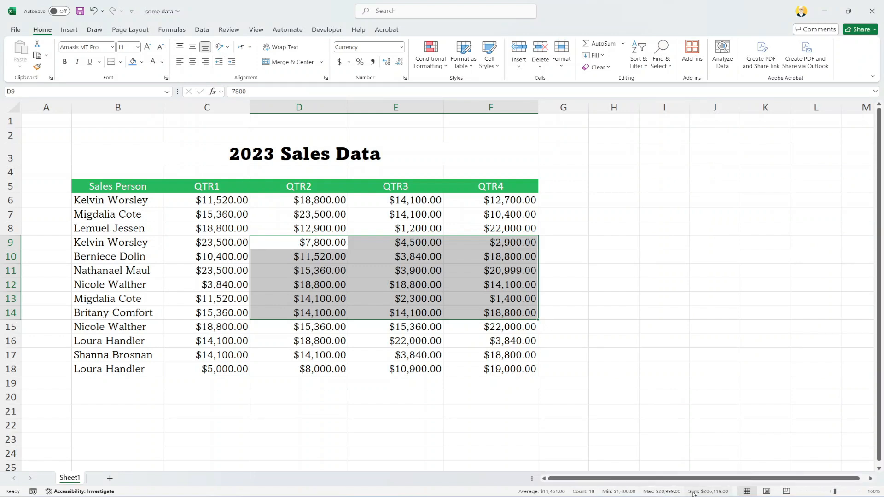
left_click_drag(228, 327, 451, 361)
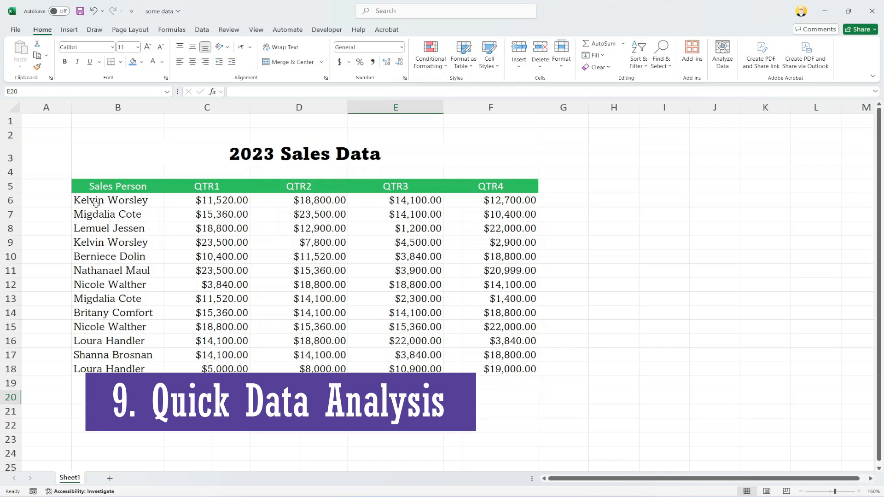
Apply Data Bars to the sales rows B6:F18 with Quick Analysis, and clear the formatting from C6:F18
left_click_drag(88, 200, 501, 371)
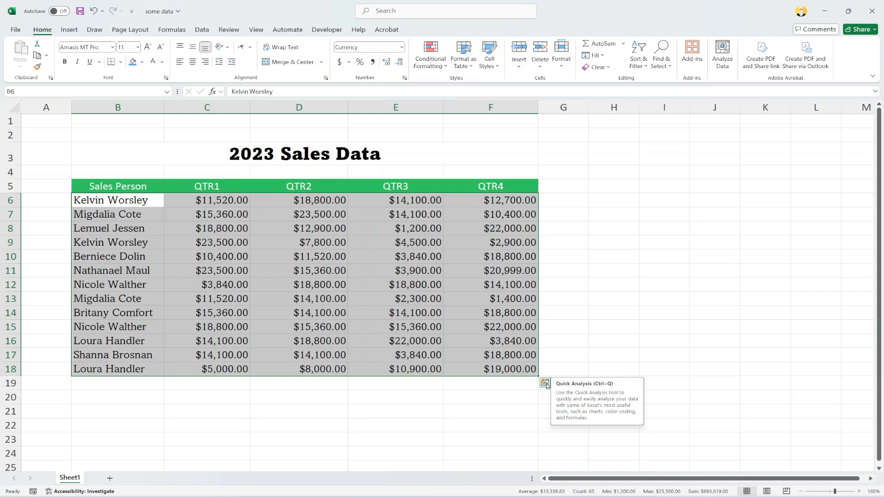
left_click(546, 384)
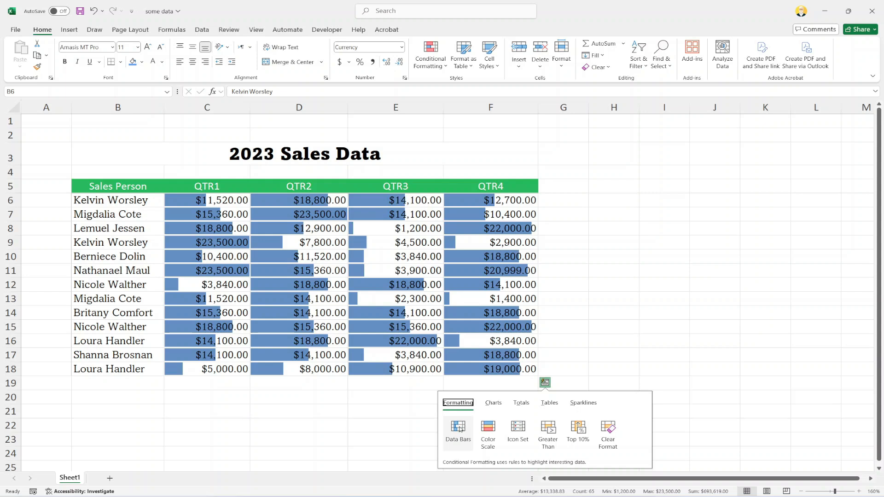
left_click(460, 429)
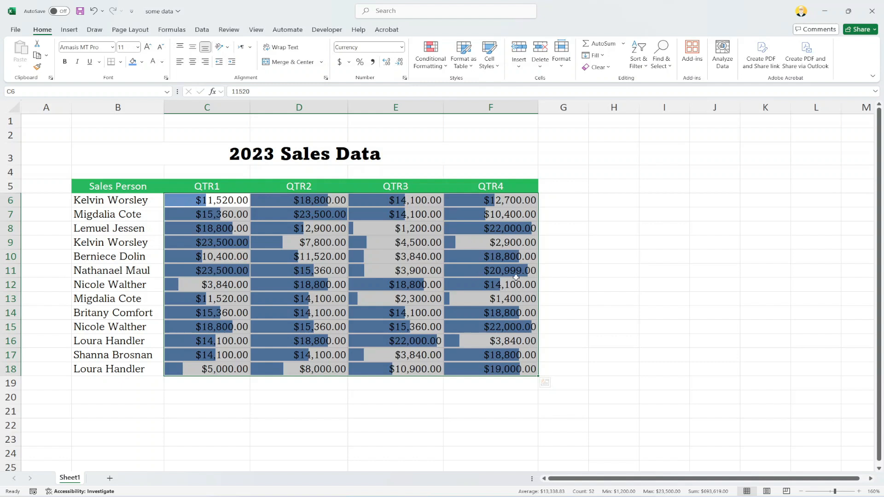
left_click(544, 382)
left_click(612, 429)
Highlight amounts greater than 20000 in C6:F18 using Light Red Fill with Dark Red Text, and reopen Quick Analysis
left_click(544, 383)
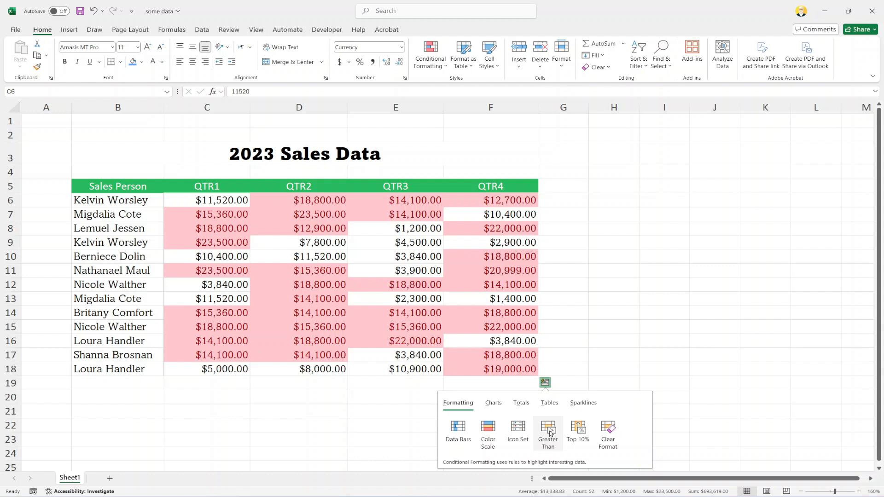
left_click(549, 432)
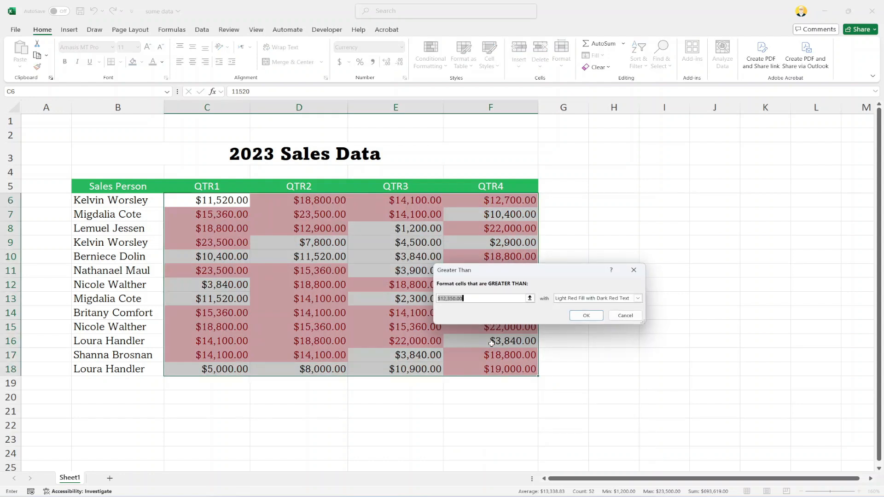
type("20000")
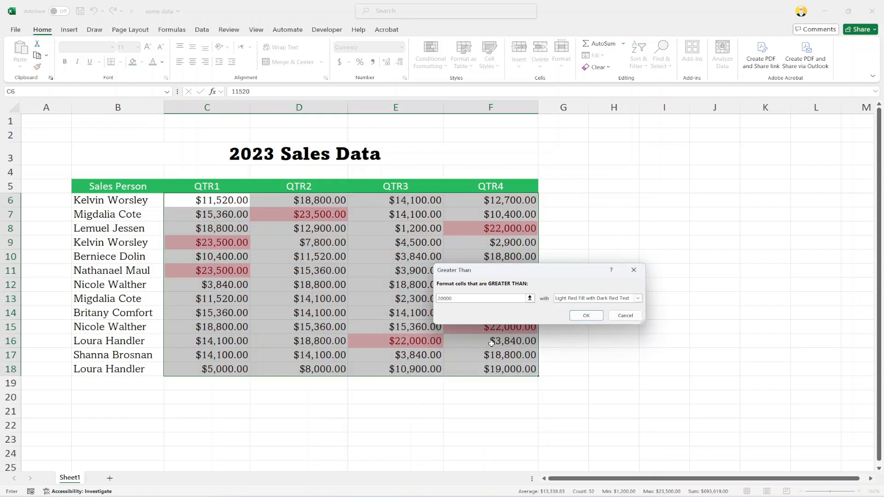
left_click(588, 316)
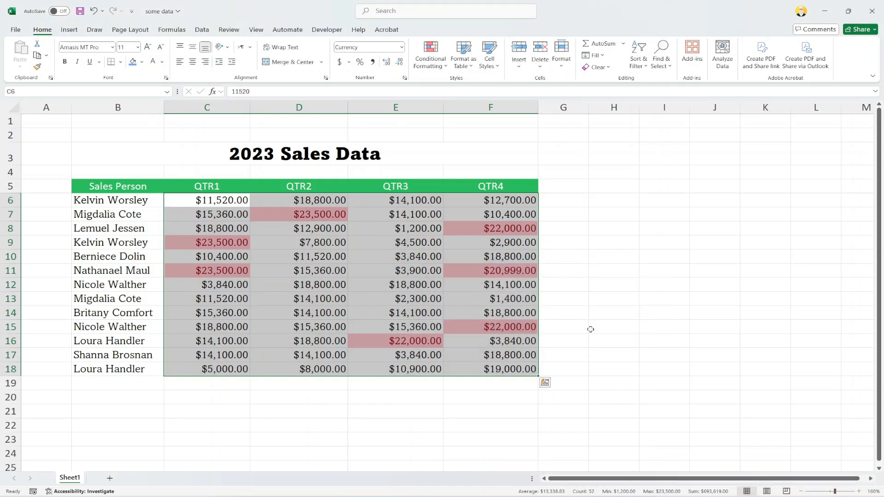
key("ctrl+q")
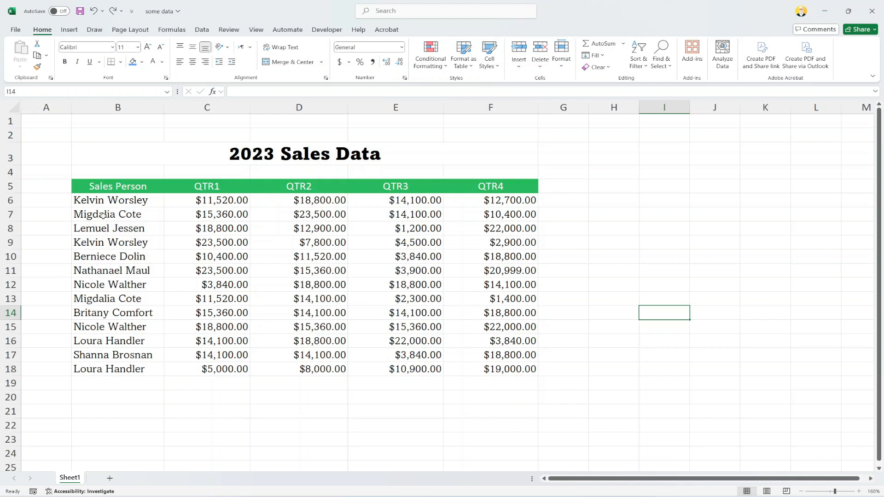
Convert the sales data range B5:F18 into a table with headers, and deselect it
left_click_drag(90, 186, 485, 369)
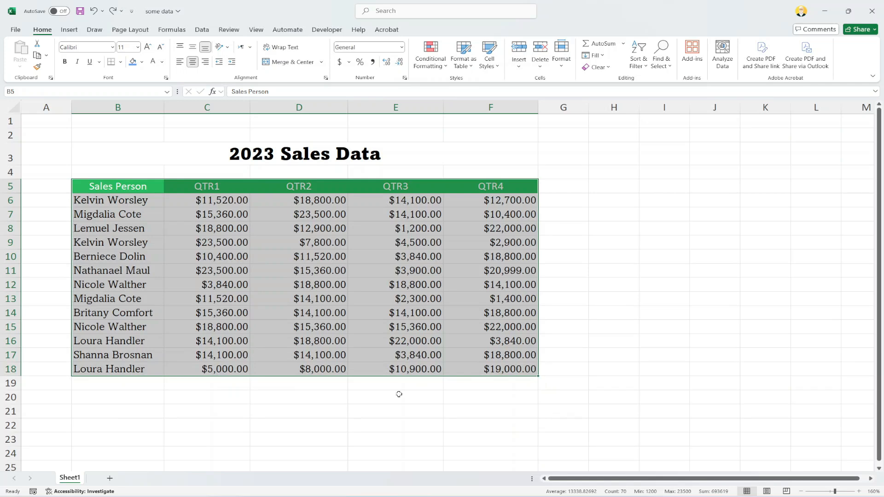
key("ctrl+t")
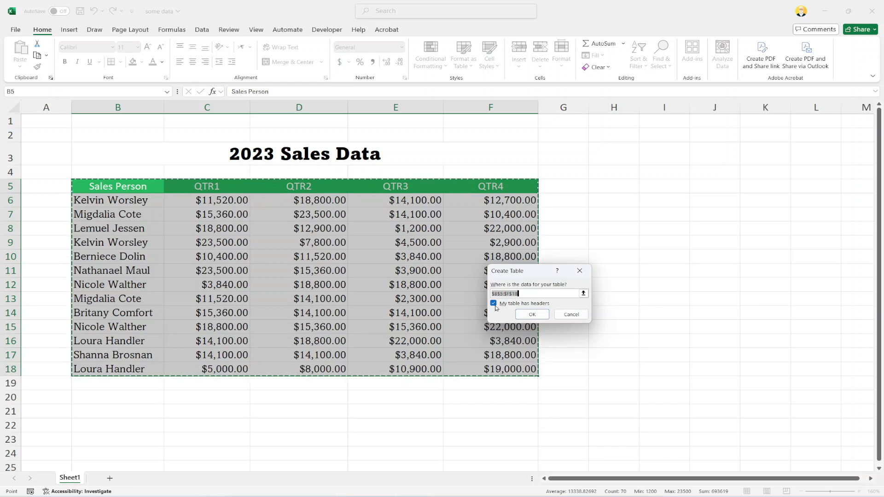
left_click(532, 315)
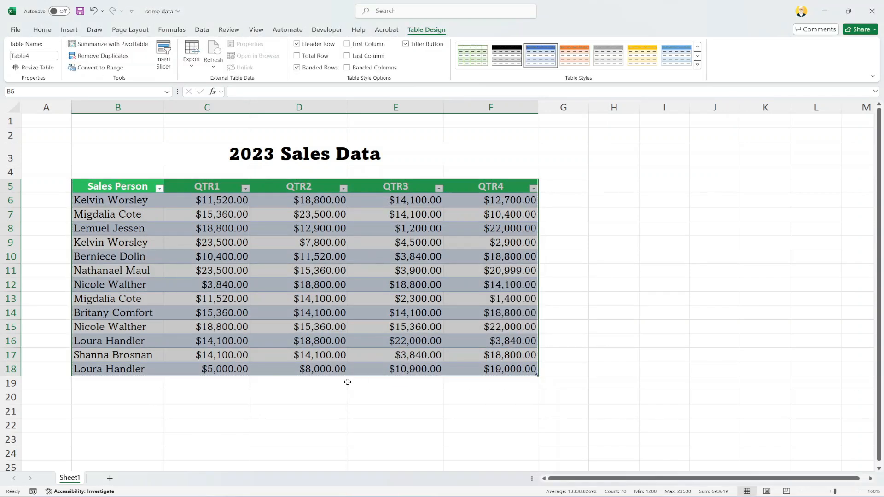
left_click(316, 399)
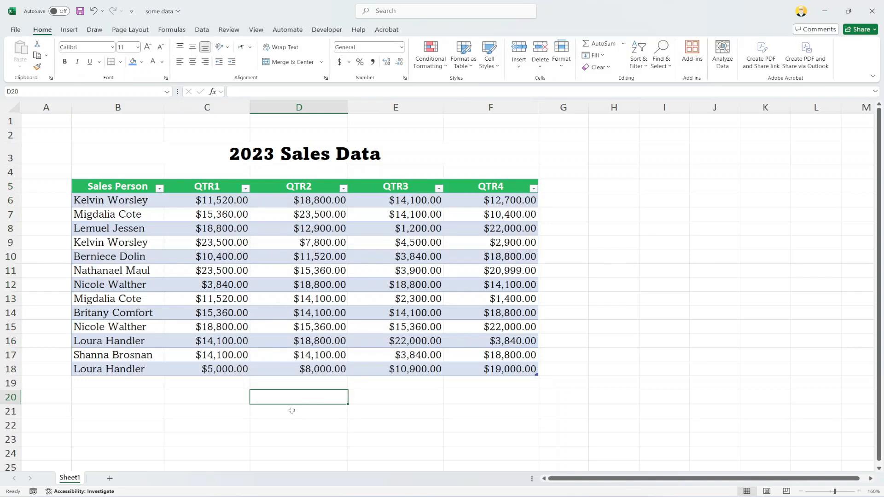
Sort the sales table by QTR1 from smallest to largest, and check the first and last QTR1 amounts
left_click(534, 189)
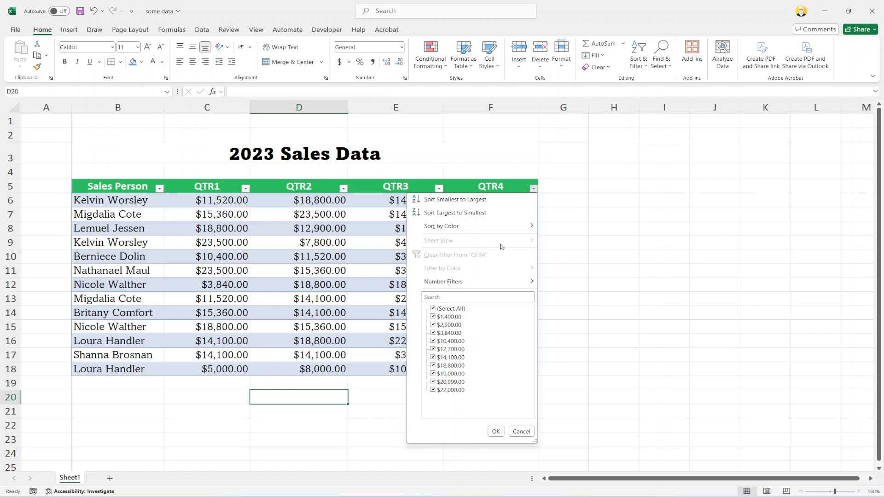
left_click(246, 189)
left_click(246, 188)
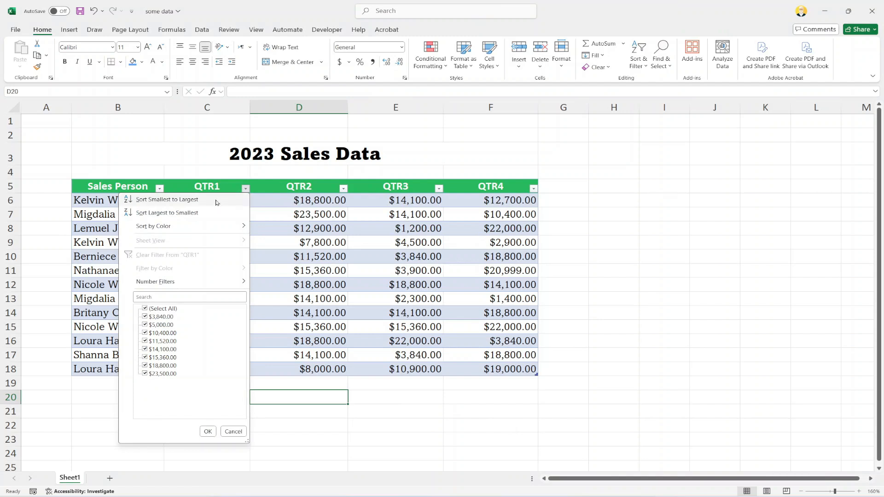
left_click(164, 200)
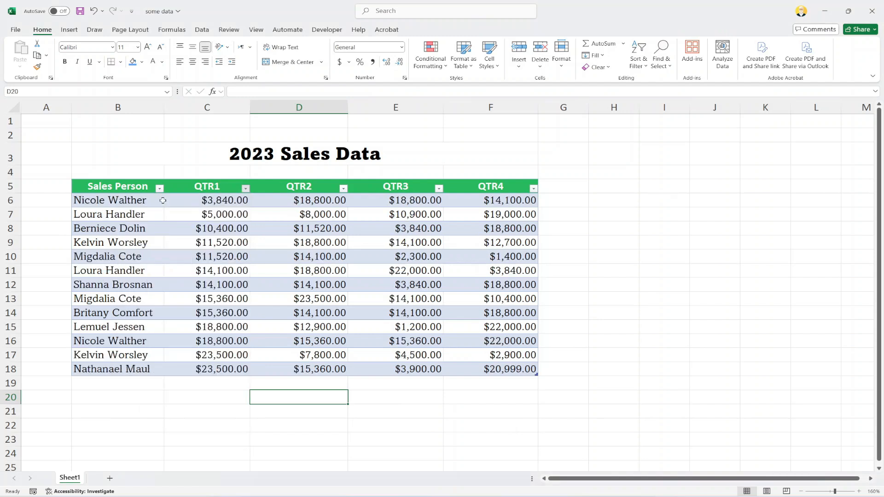
left_click(221, 205)
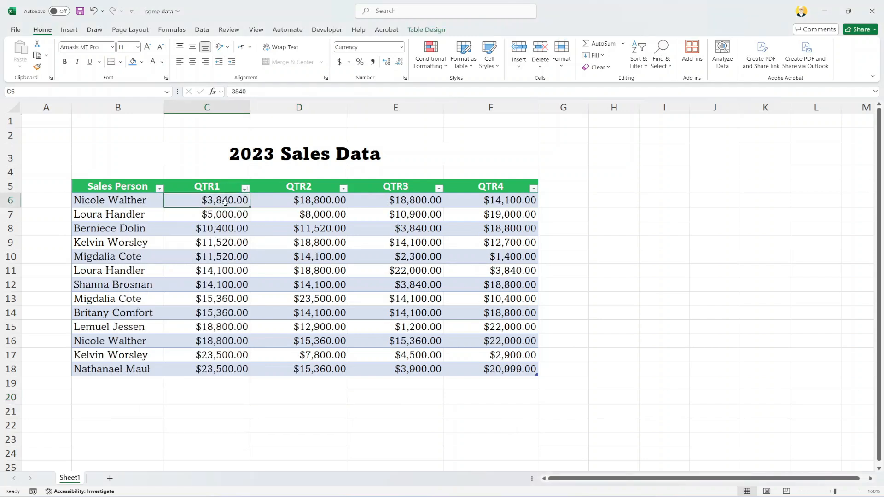
left_click(217, 371)
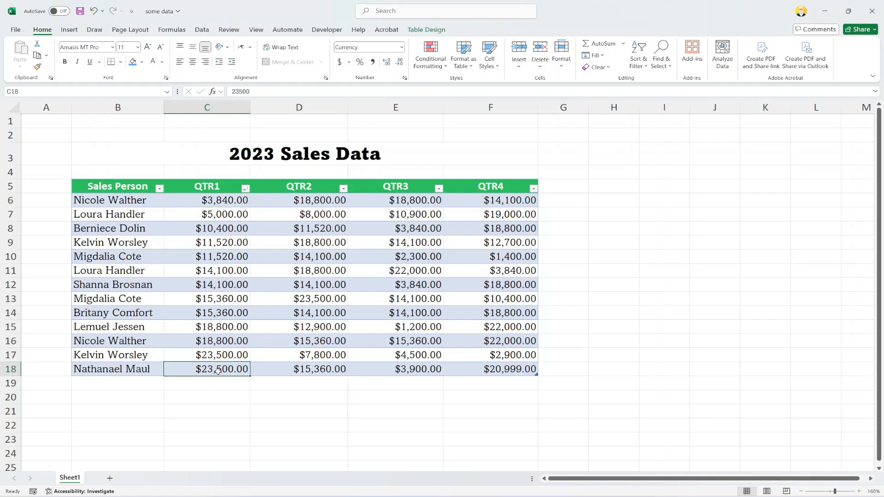
Examine the number filter choices available for the QTR1 column, without applying a filter
left_click(245, 188)
mouse_move(154, 283)
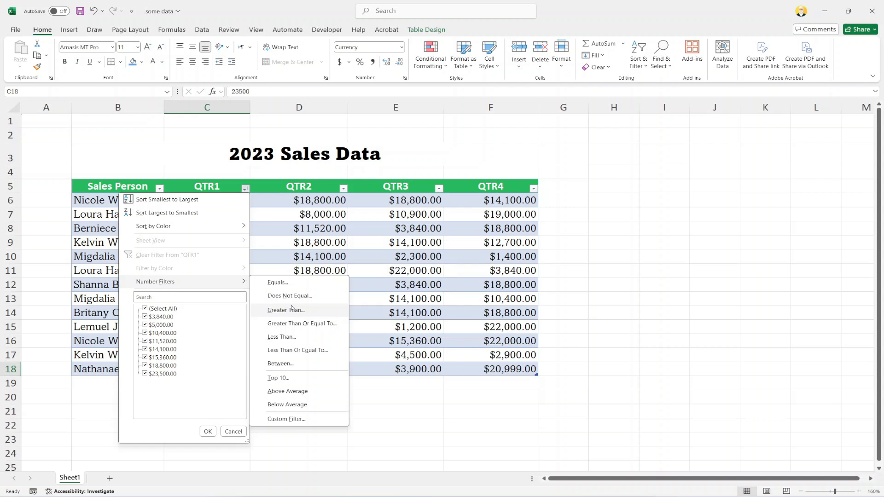
left_click(322, 249)
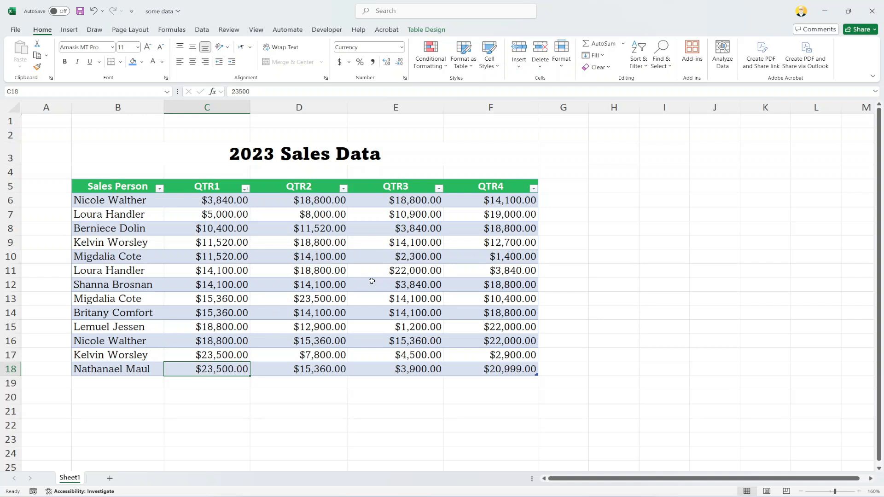
Convert the 2023 sales table back to a normal range
left_click(411, 273)
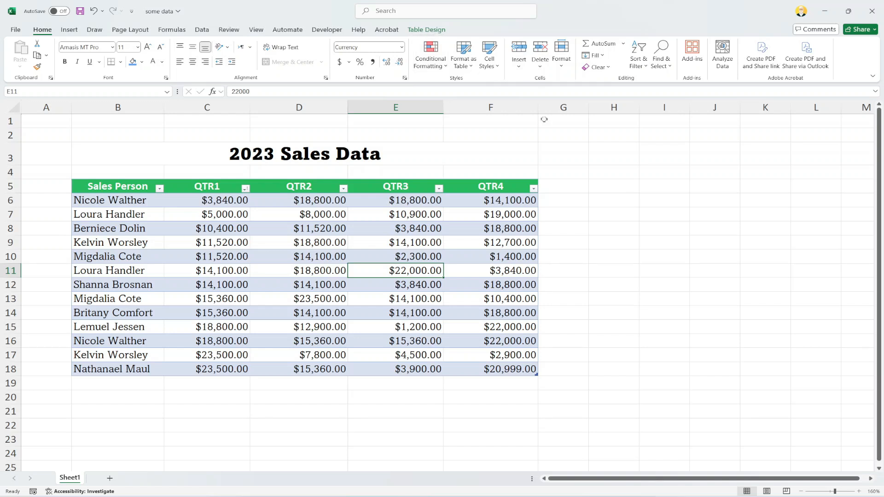
left_click(613, 181)
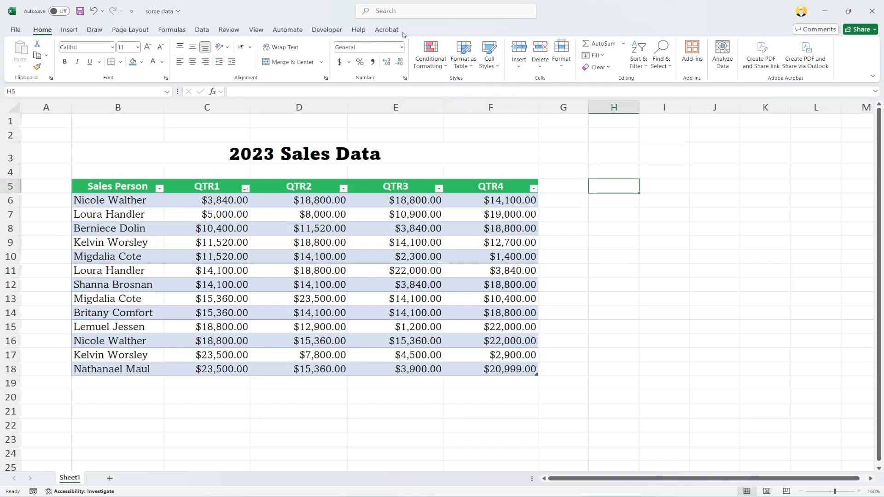
left_click(427, 199)
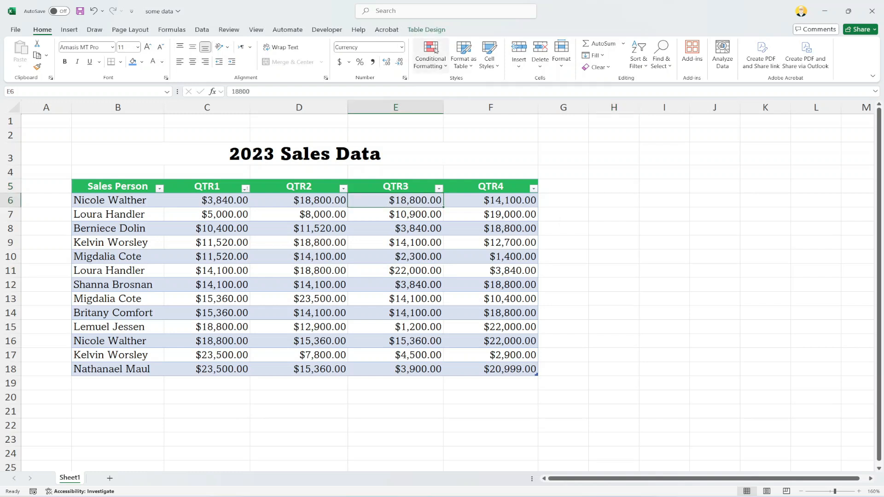
left_click(431, 31)
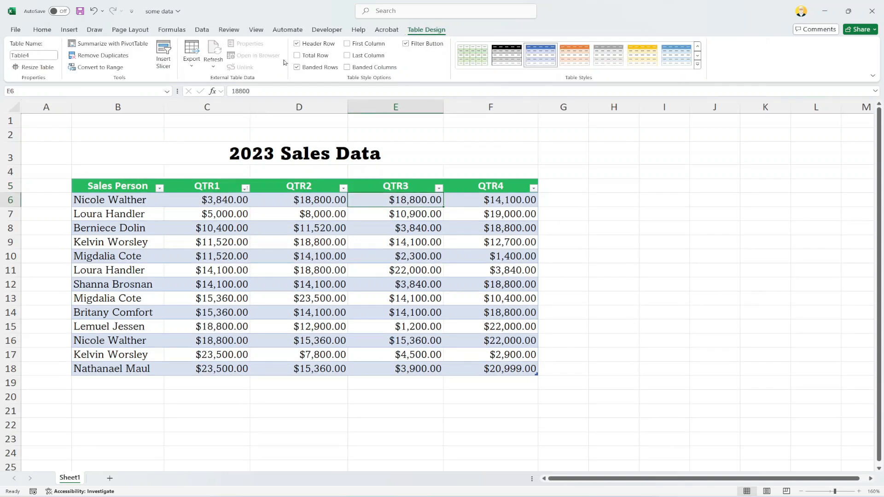
left_click(92, 68)
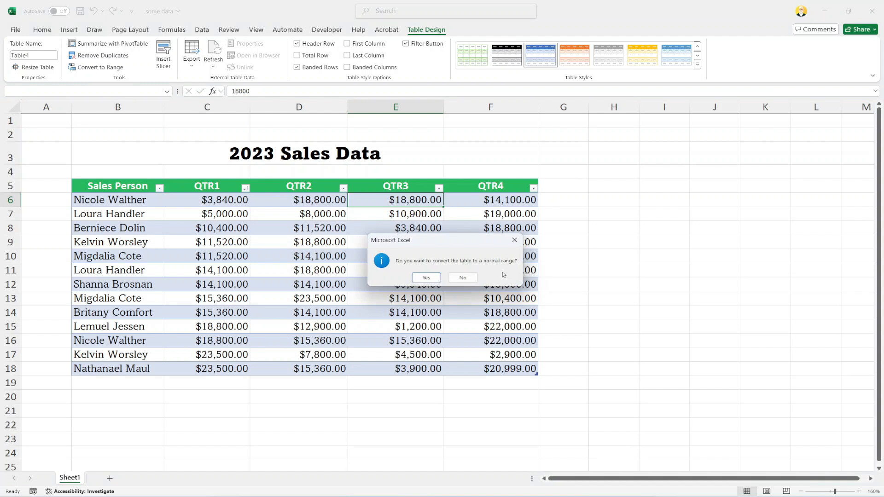
left_click(430, 278)
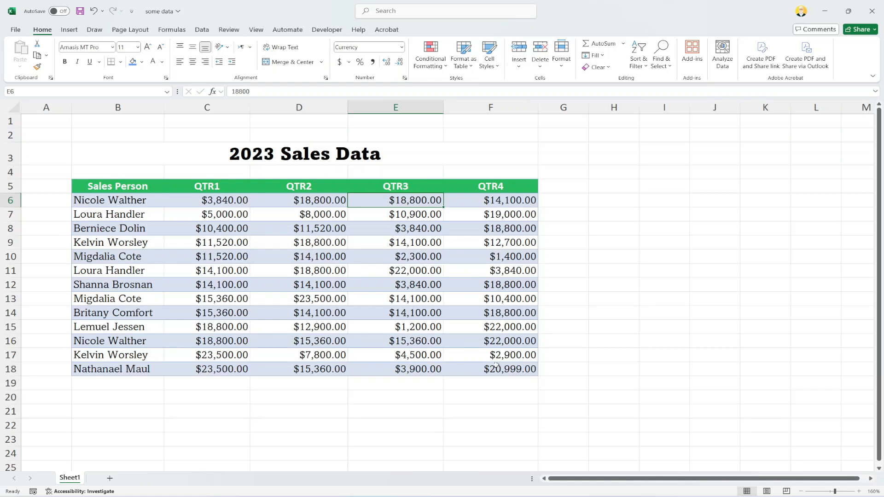
Clear all formats from the sales data range B5:F18, keeping its contents, and deselect it
left_click_drag(85, 189, 536, 370)
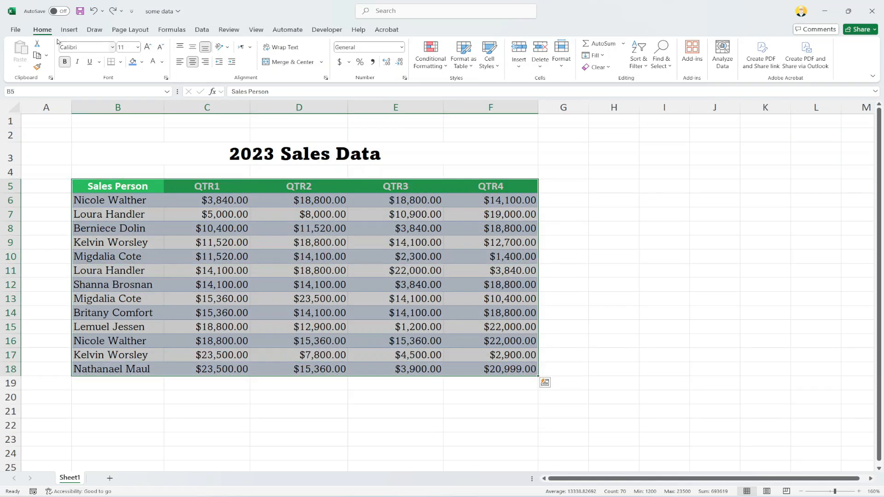
left_click(608, 67)
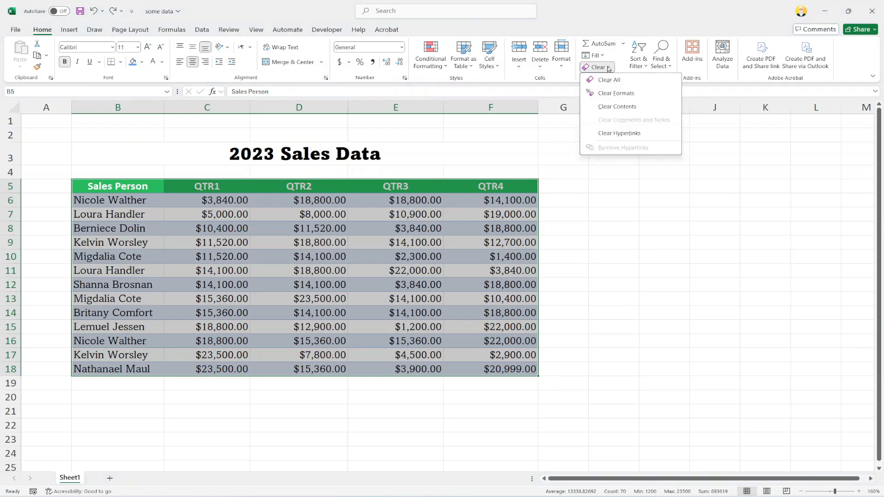
left_click(632, 94)
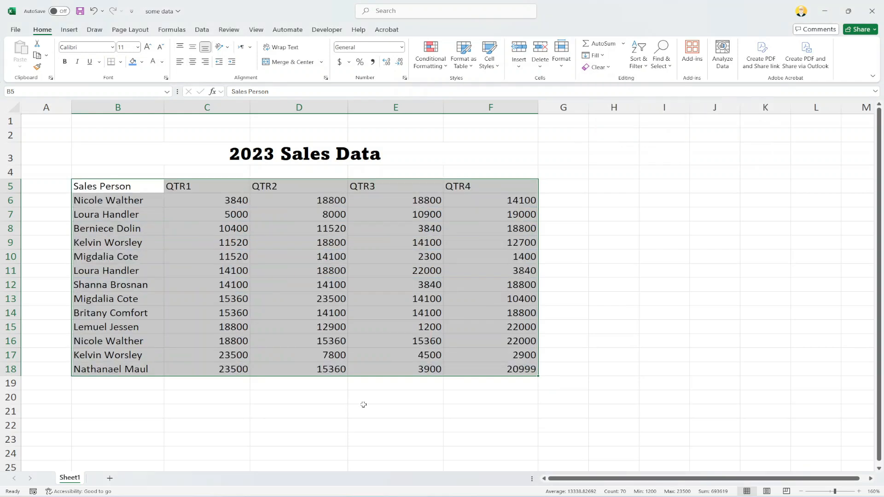
left_click(389, 410)
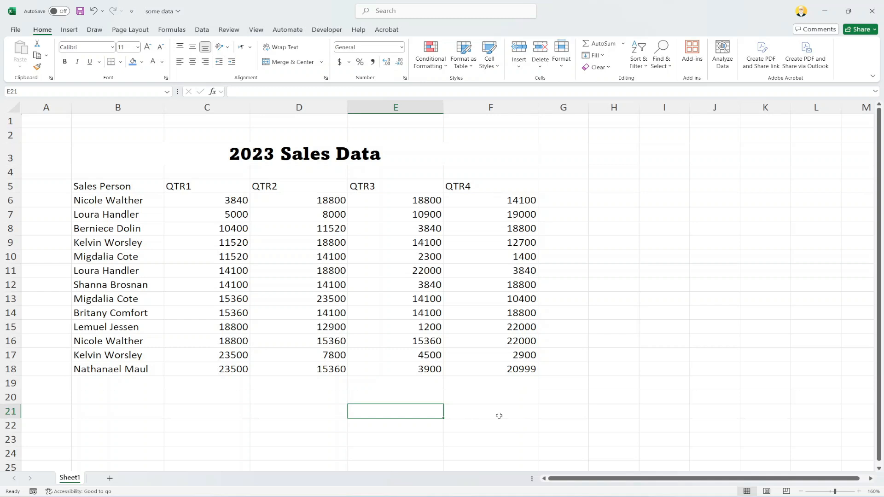
Fill the header cells B5:F5 with the green theme color, and deselect them
left_click_drag(106, 187, 491, 186)
left_click(142, 62)
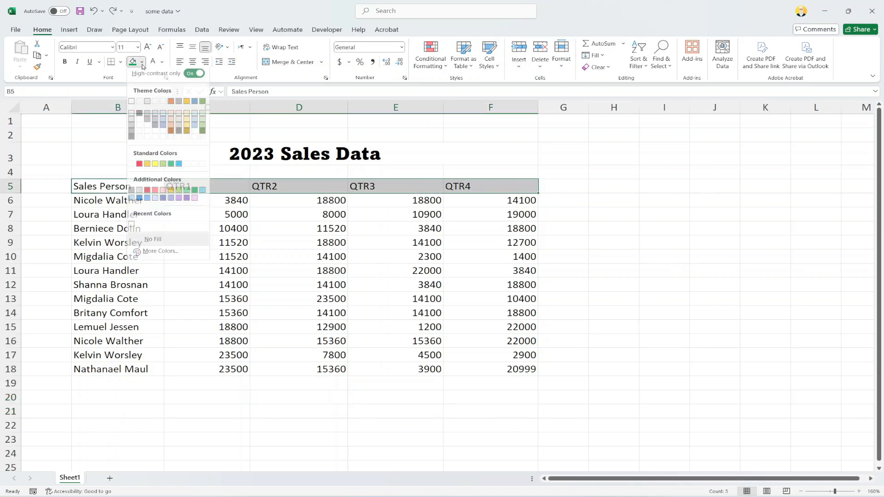
left_click(201, 107)
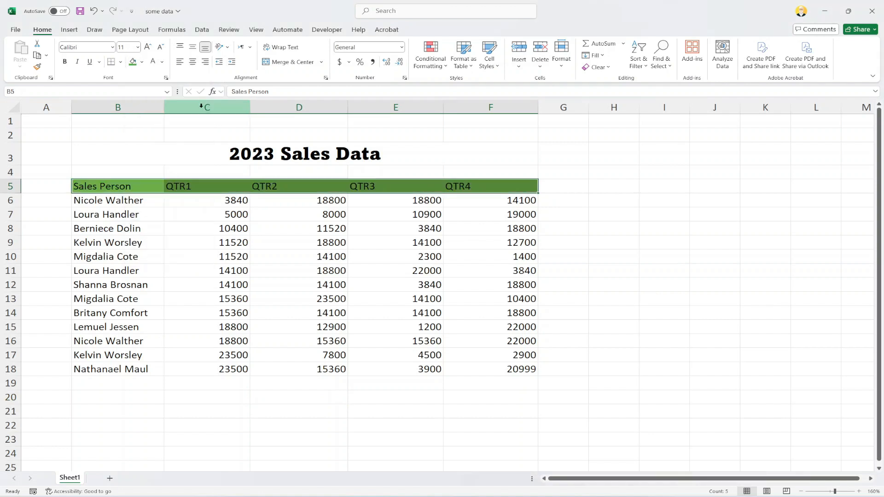
left_click(327, 399)
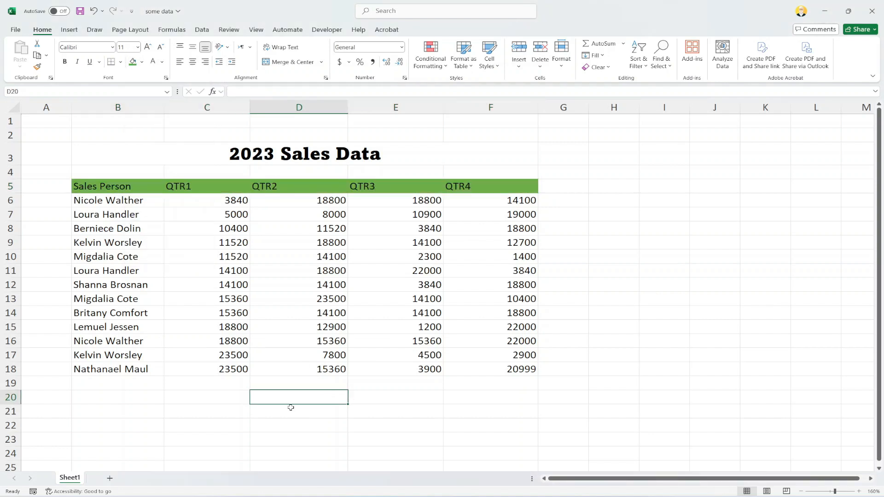